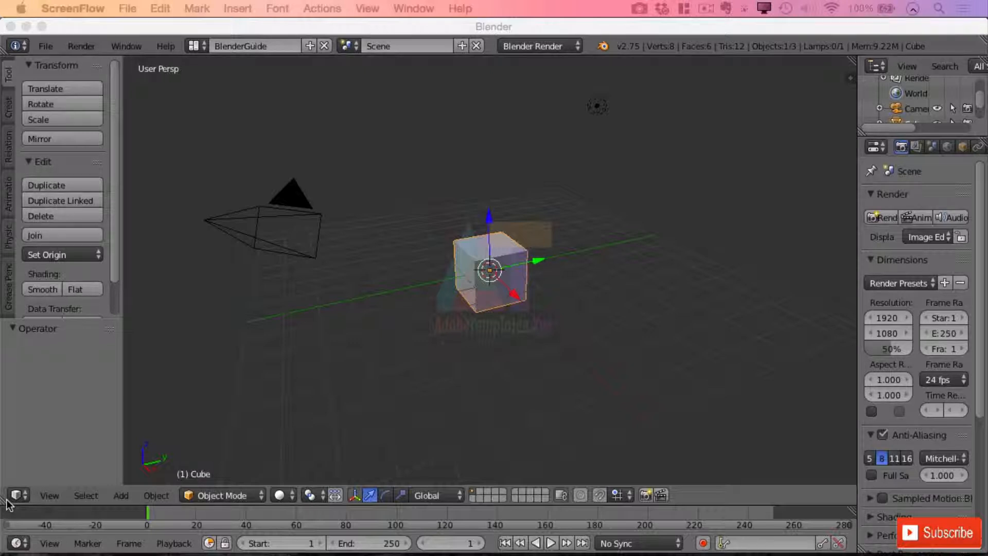
# Rearrange the workspace by collapsing the timeline, widening the outliner and properties area, and making the outliner taller
pyautogui.click(6, 505)
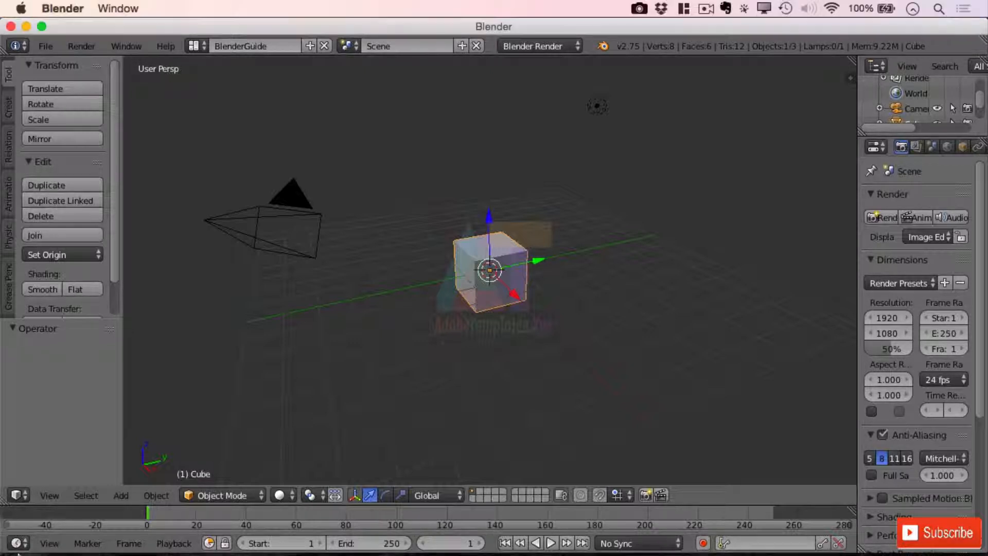
pyautogui.moveTo(5, 506); pyautogui.dragTo(10, 482)
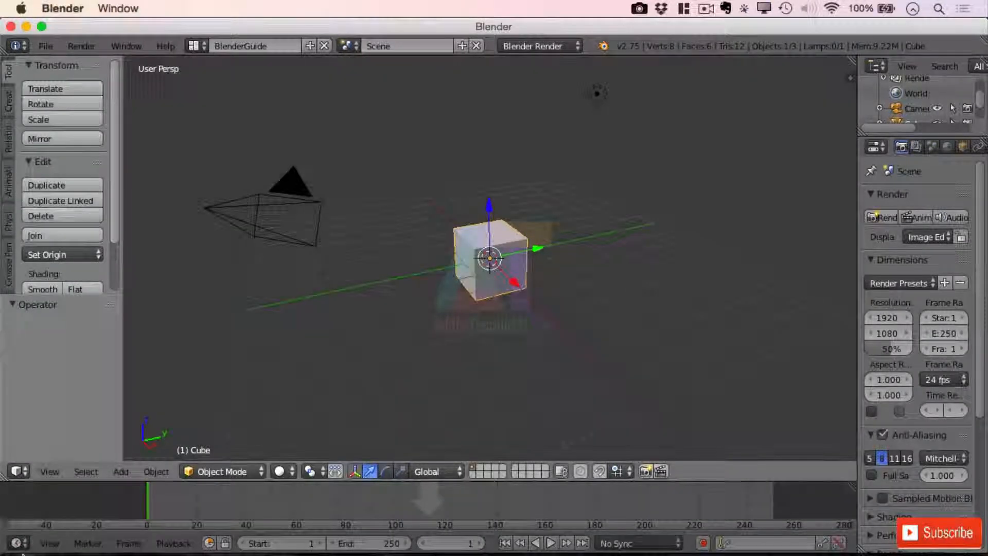
pyautogui.moveTo(22, 553); pyautogui.dragTo(23, 553)
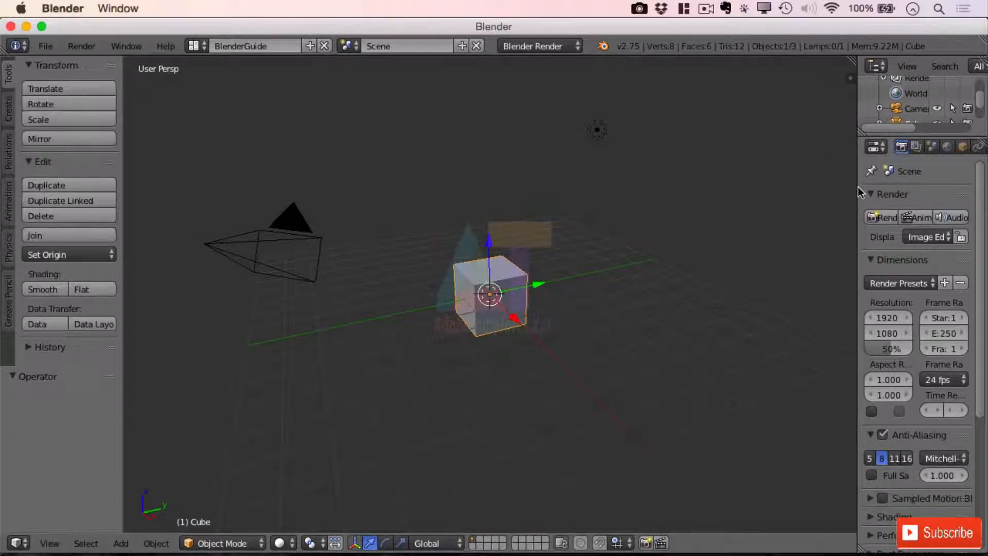
pyautogui.moveTo(858, 186); pyautogui.dragTo(735, 207)
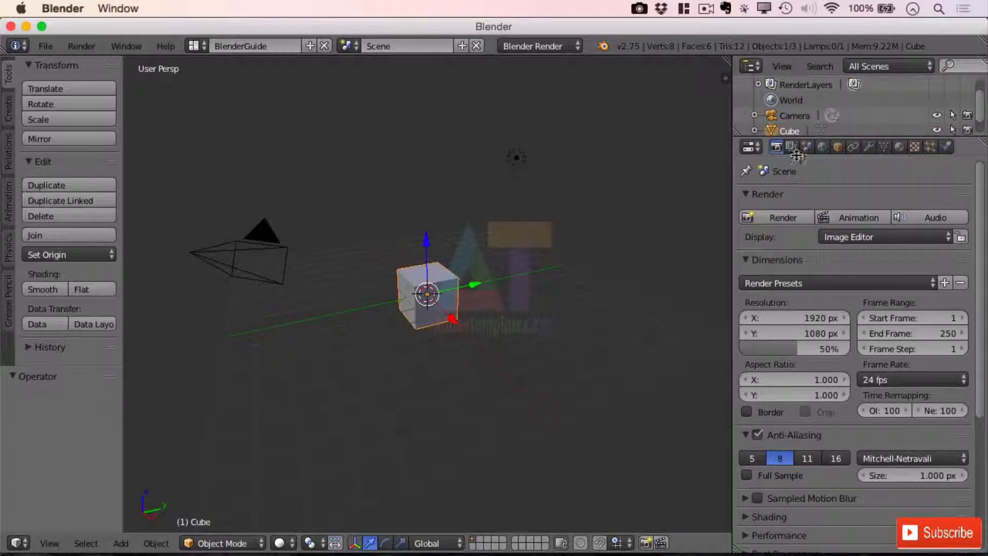
pyautogui.moveTo(798, 137); pyautogui.dragTo(806, 235)
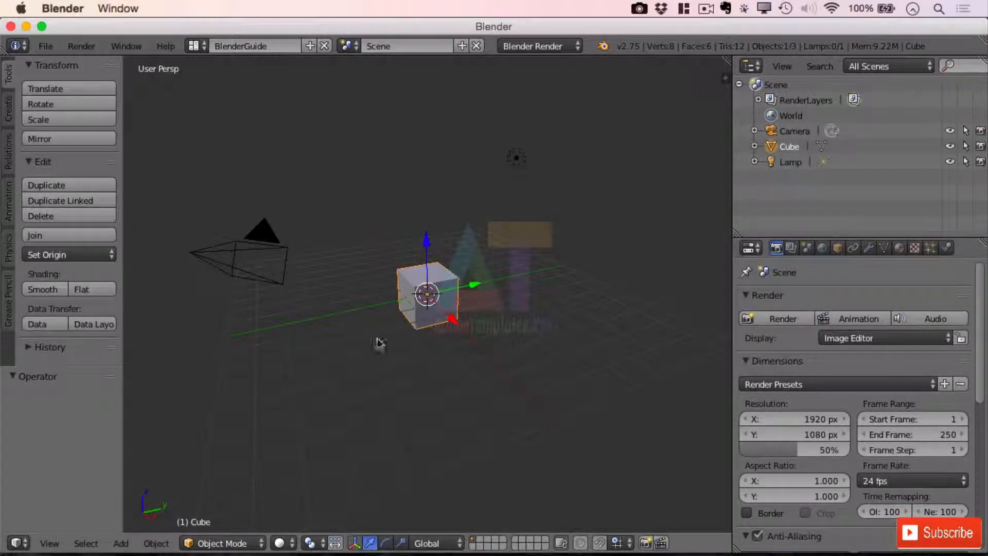
# Select the camera, cube and lamp in turn, and move the lamp higher and farther from the cube along positive Y
pyautogui.click(776, 132)
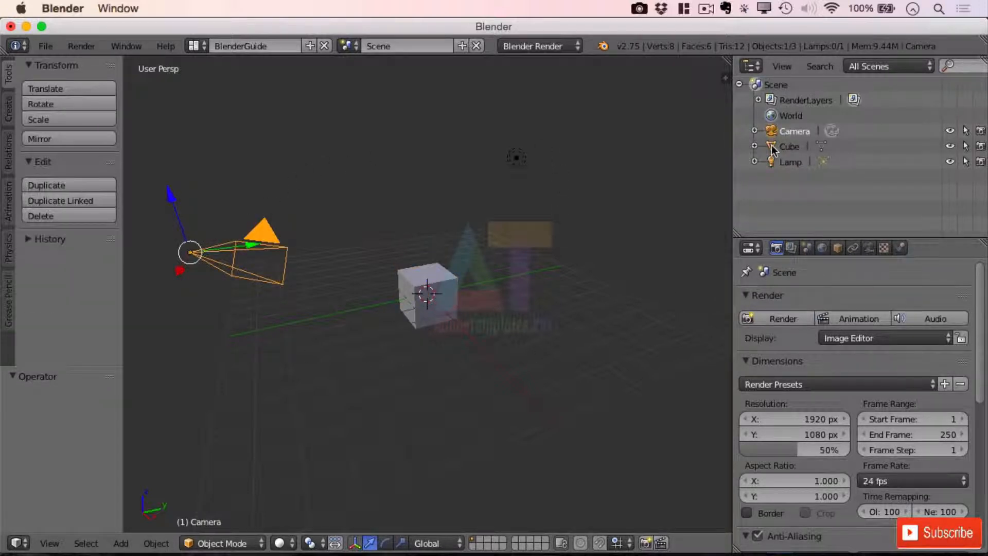
pyautogui.click(774, 146)
pyautogui.click(775, 162)
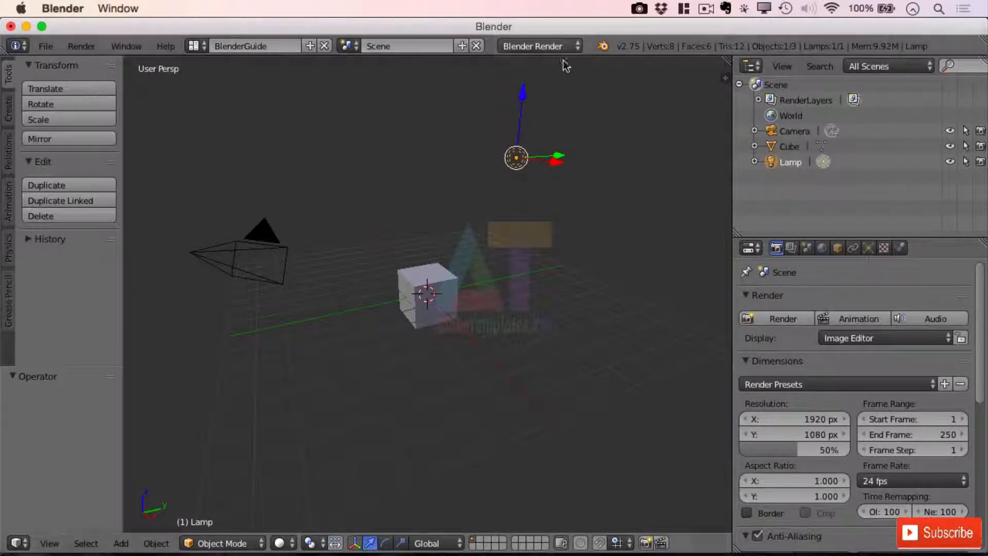
pyautogui.moveTo(562, 160); pyautogui.dragTo(577, 193)
pyautogui.moveTo(599, 163); pyautogui.dragTo(582, 180)
pyautogui.press('g')
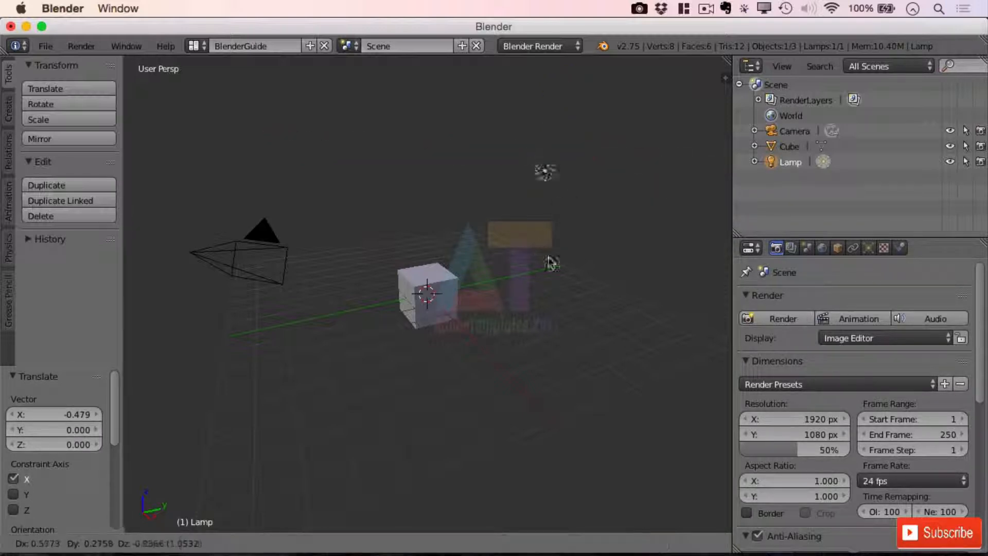
pyautogui.click(601, 214)
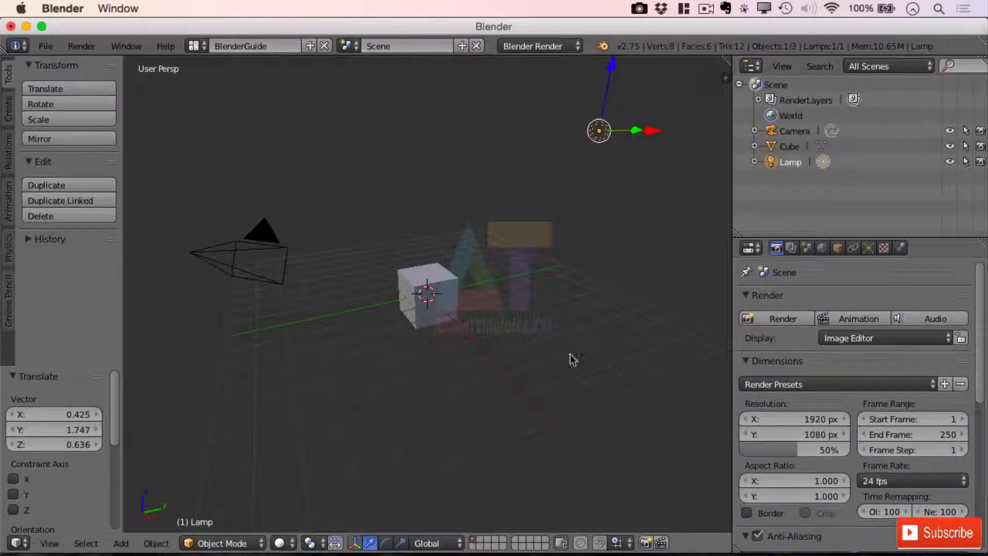
# Raise the cube about 3.82 units along the Z axis
pyautogui.rightClick(449, 300)
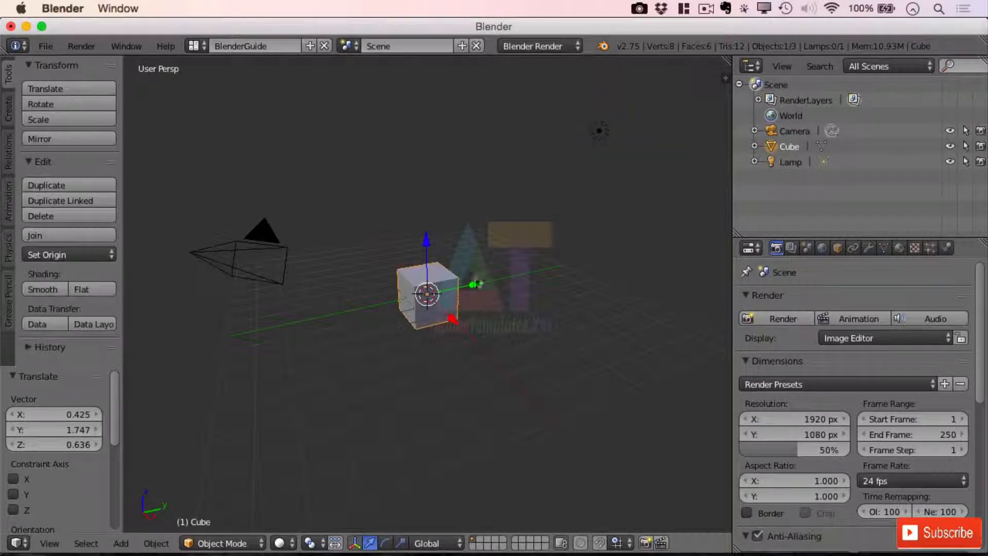
pyautogui.moveTo(427, 240); pyautogui.dragTo(426, 159)
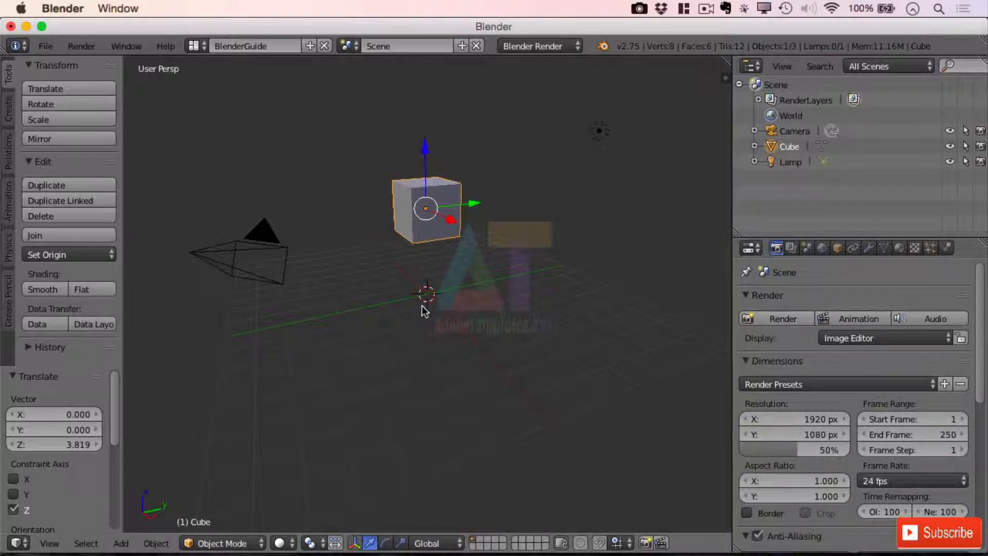
# Add a plane mesh at the scene origin and scale it up by about 13.88 to form a floor
pyautogui.hotkey('shift', 'a')
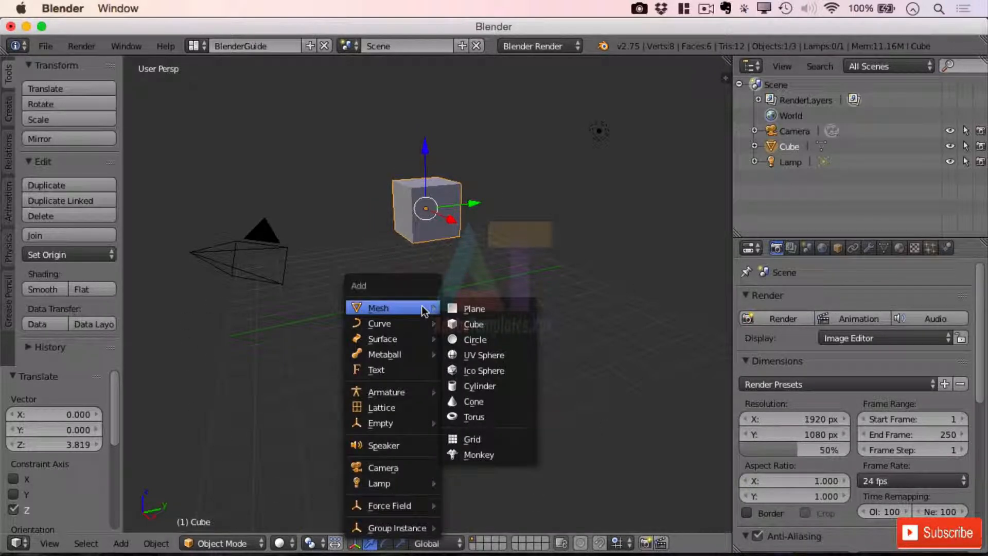
pyautogui.click(472, 309)
pyautogui.press('s')
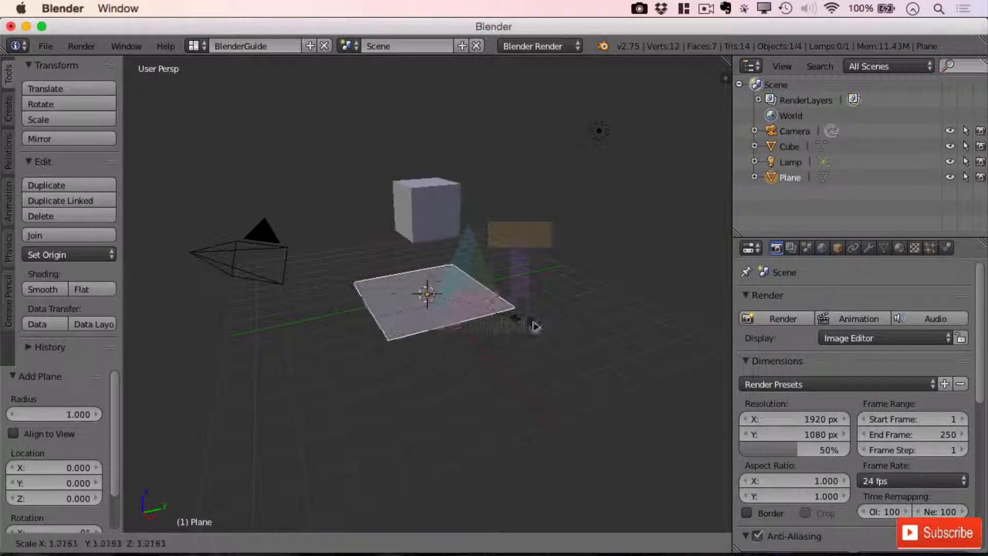
pyautogui.click(314, 397)
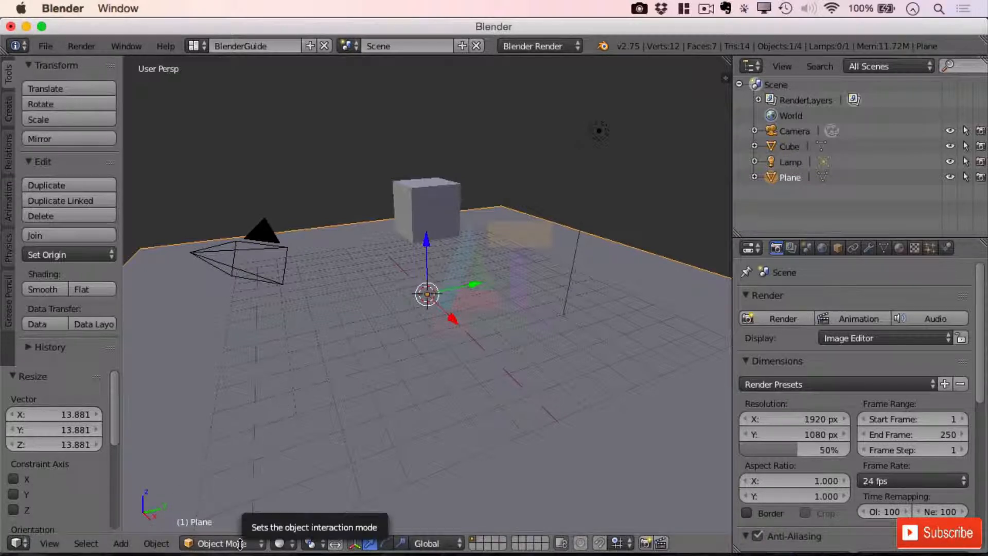
# Set the viewport shading to Rendered
pyautogui.click(290, 543)
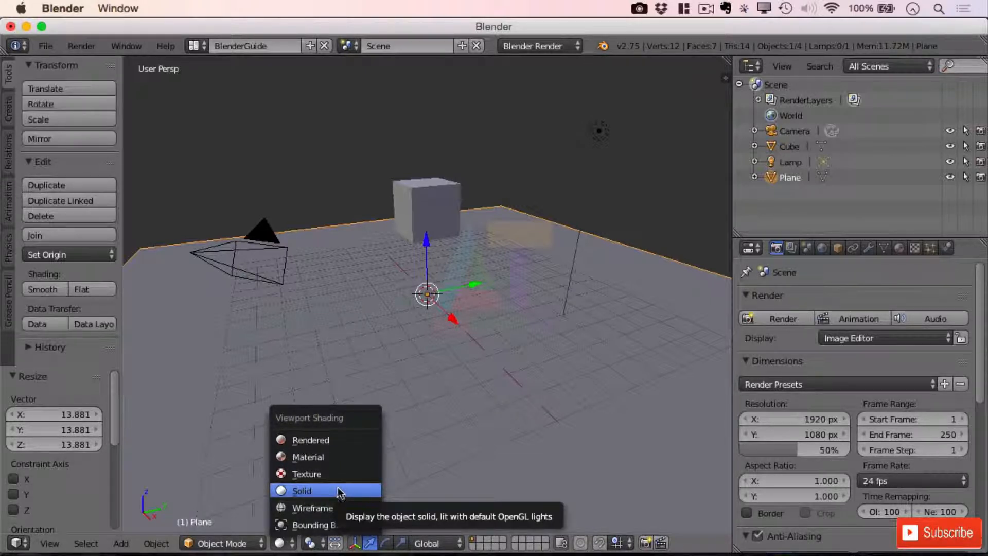
pyautogui.click(337, 439)
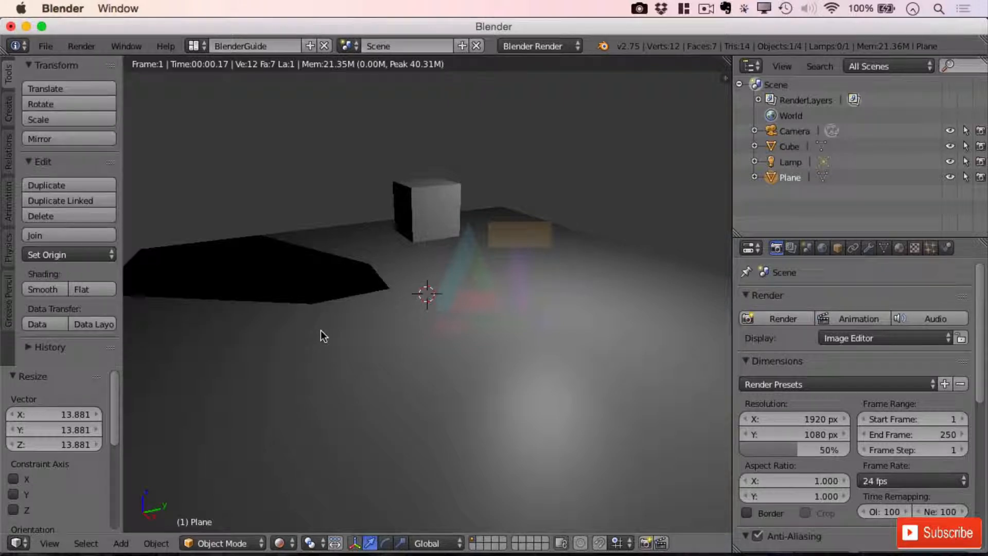
# Try the Cycles Render engine on the scene and switch back to Blender Render
pyautogui.click(539, 47)
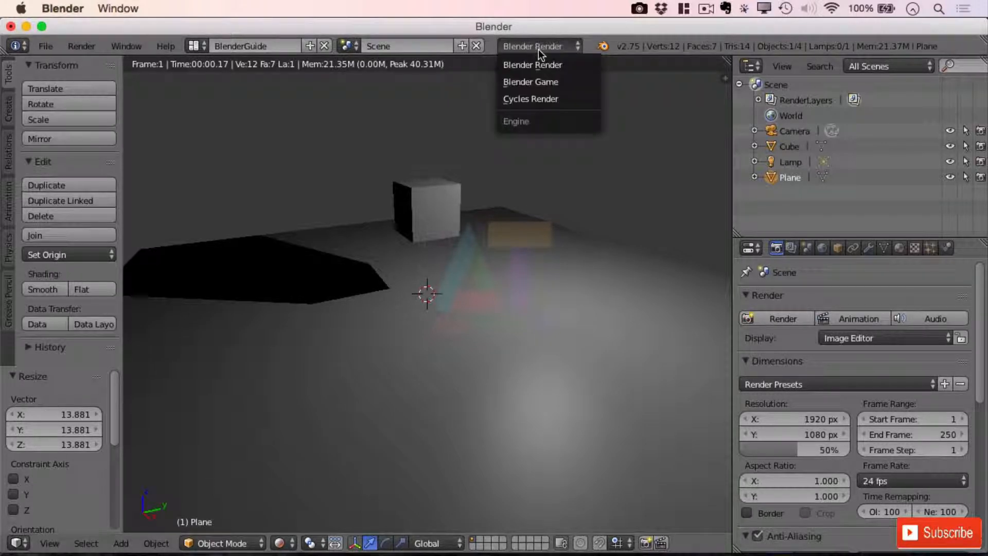
pyautogui.click(544, 100)
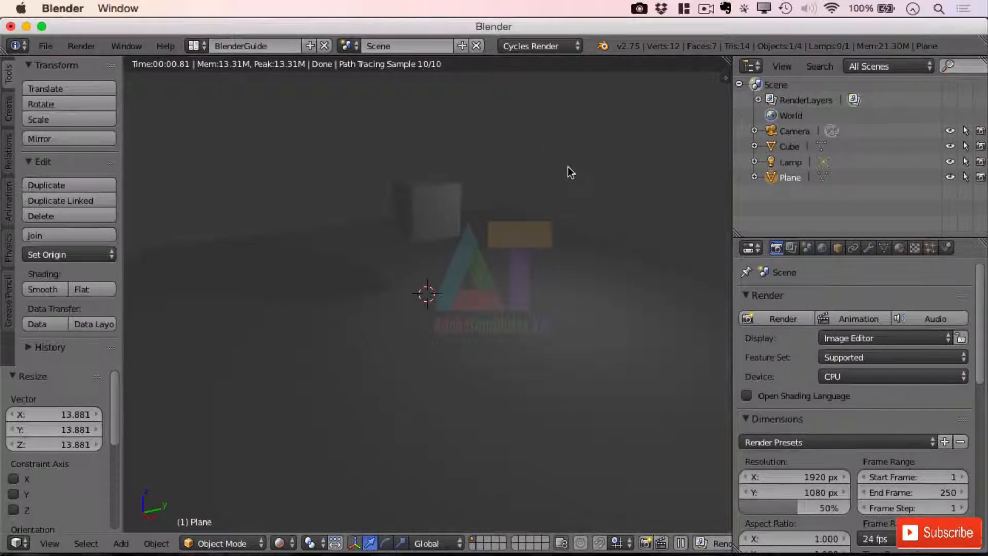
pyautogui.click(560, 45)
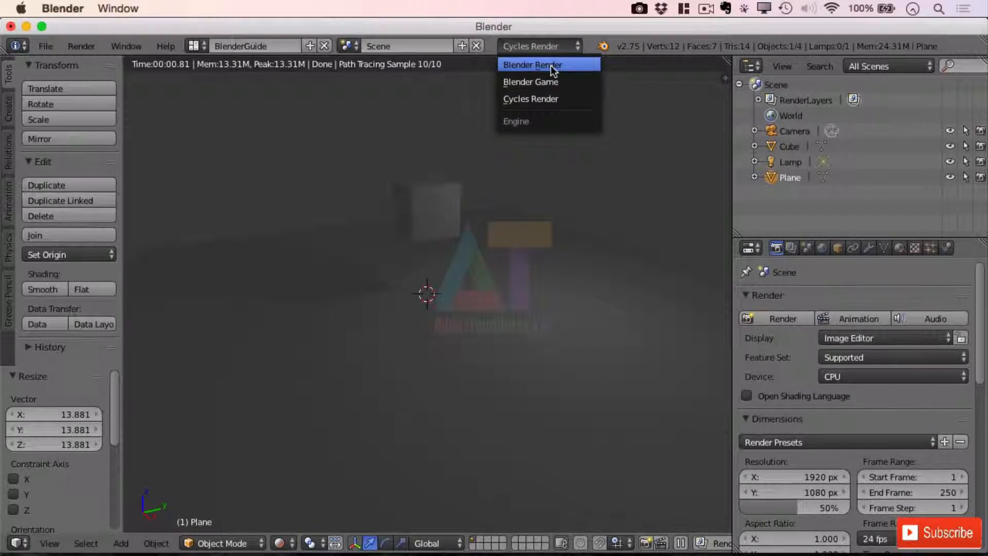
pyautogui.click(552, 71)
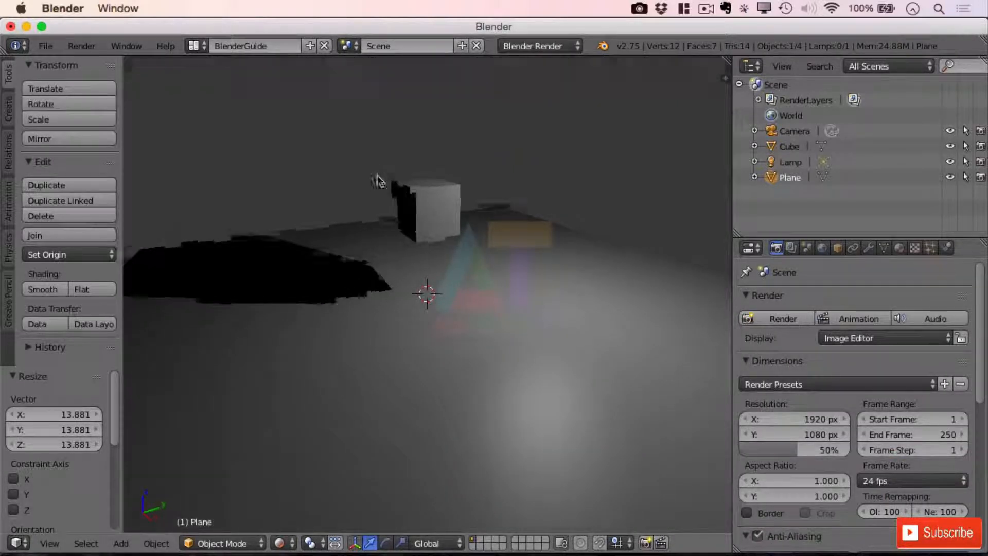
# Adjust the lamp's energy in its data settings, trying 10 and 1.53 before settling on 1.11
pyautogui.moveTo(375, 177); pyautogui.dragTo(382, 181, button='middle')
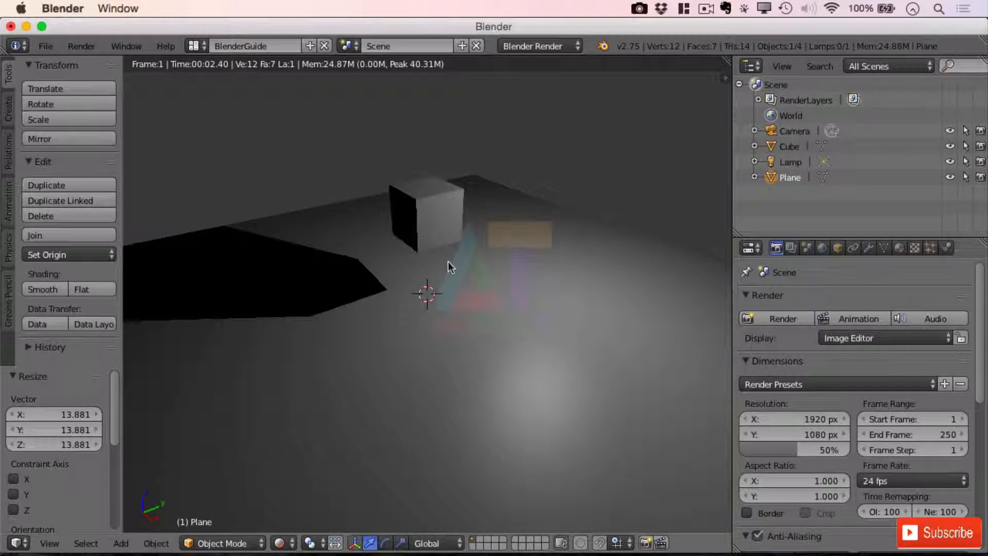
pyautogui.click(792, 161)
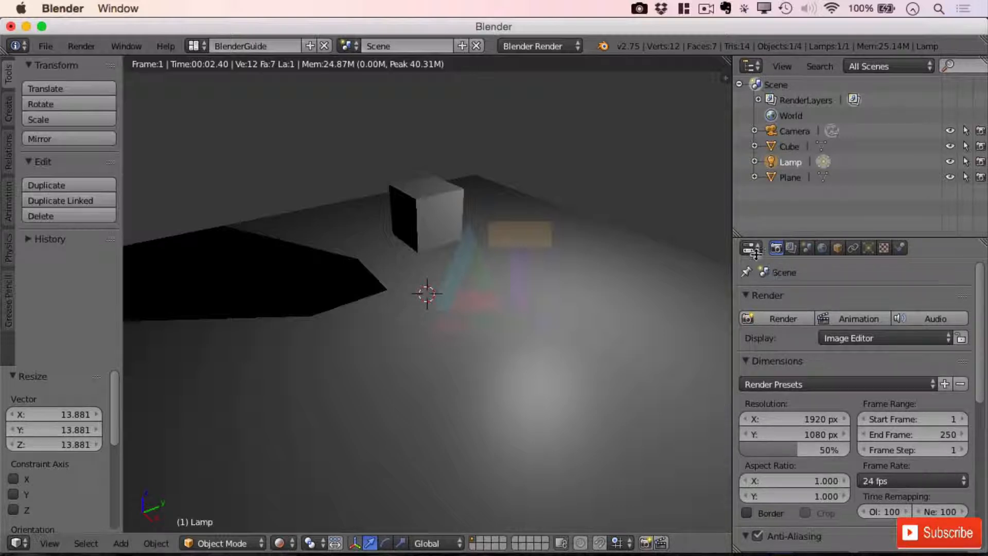
pyautogui.click(872, 248)
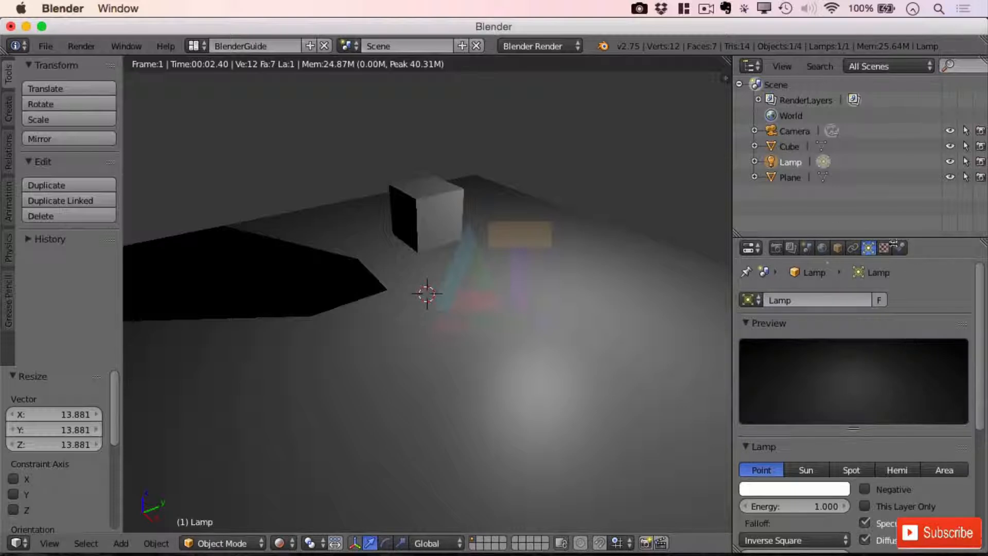
pyautogui.scroll(-3, 981, 308)
pyautogui.scroll(-1, 981, 307)
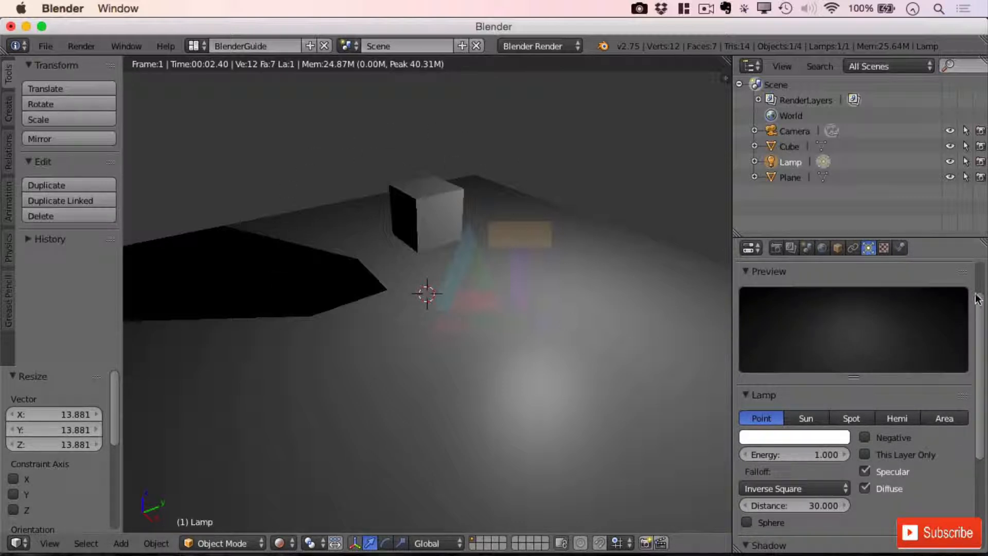
pyautogui.scroll(-5, 980, 308)
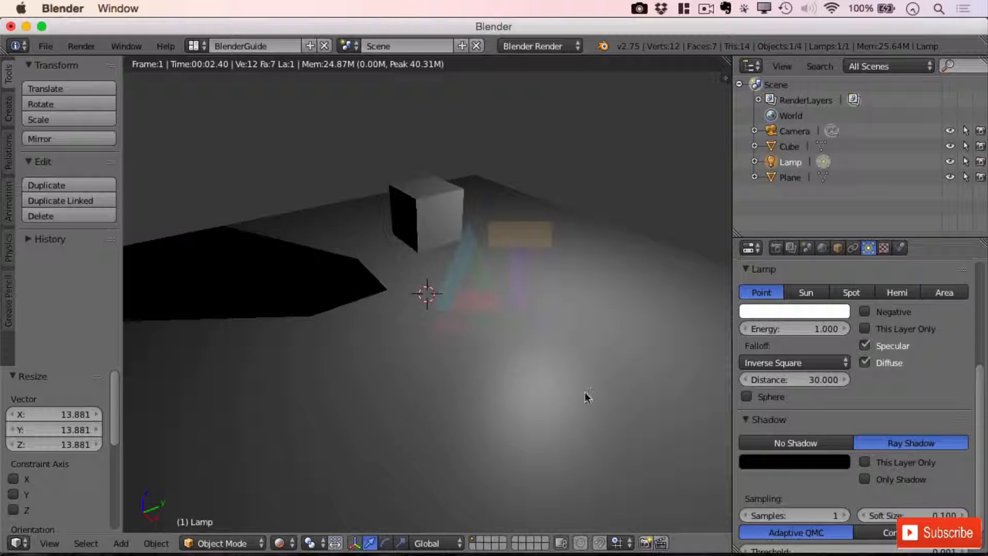
pyautogui.moveTo(798, 335); pyautogui.dragTo(848, 330)
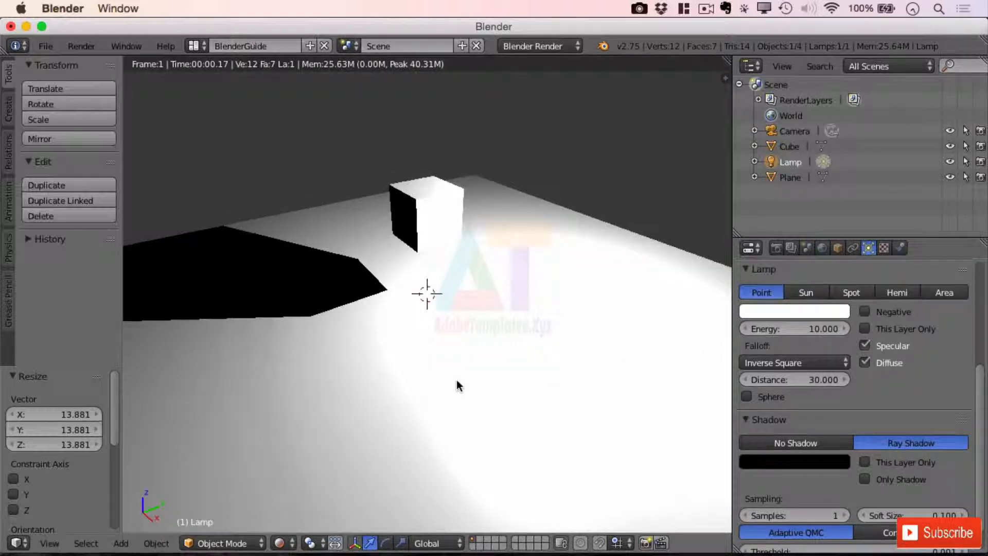
pyautogui.moveTo(826, 328); pyautogui.dragTo(828, 332)
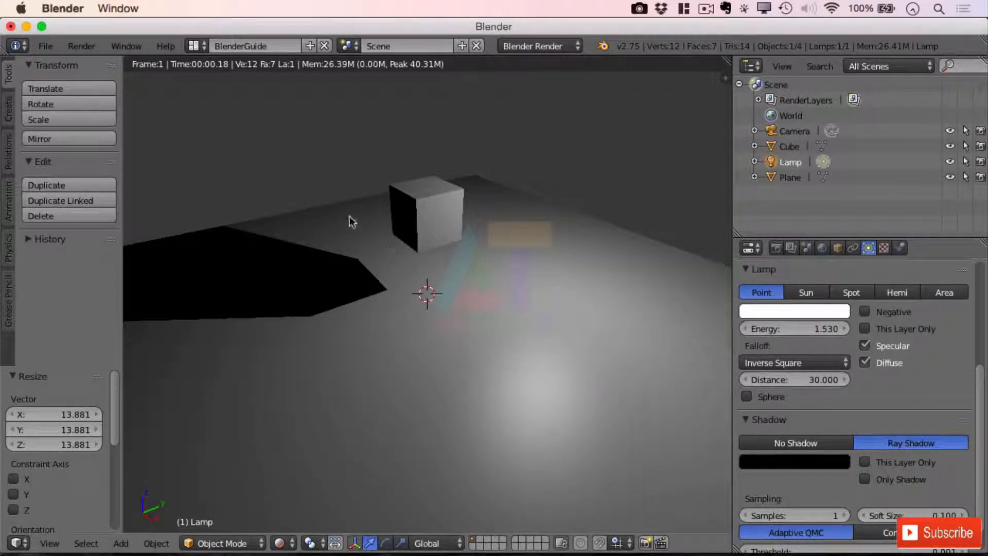
pyautogui.moveTo(823, 329); pyautogui.dragTo(808, 329)
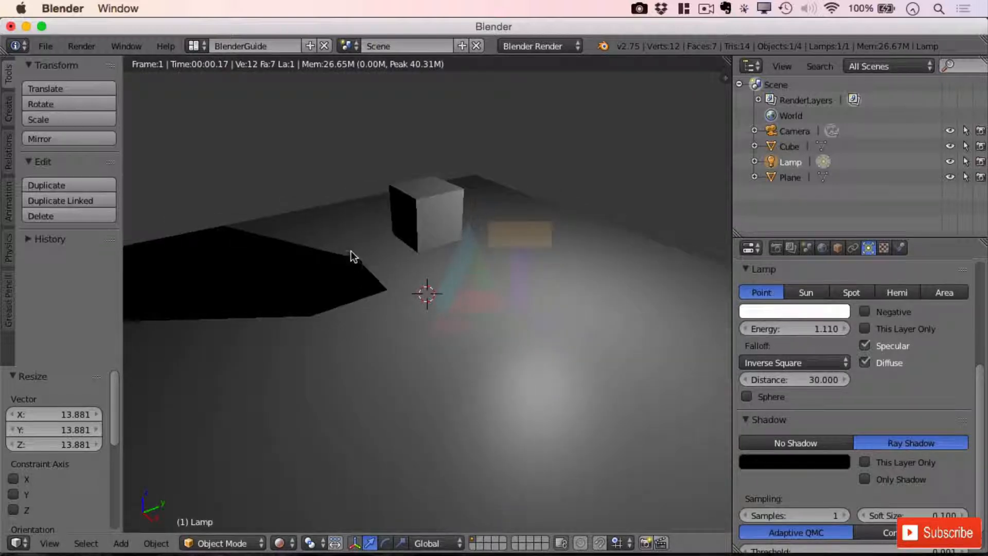
# Try the Constant falloff type on the lamp and restore Inverse Square
pyautogui.click(804, 363)
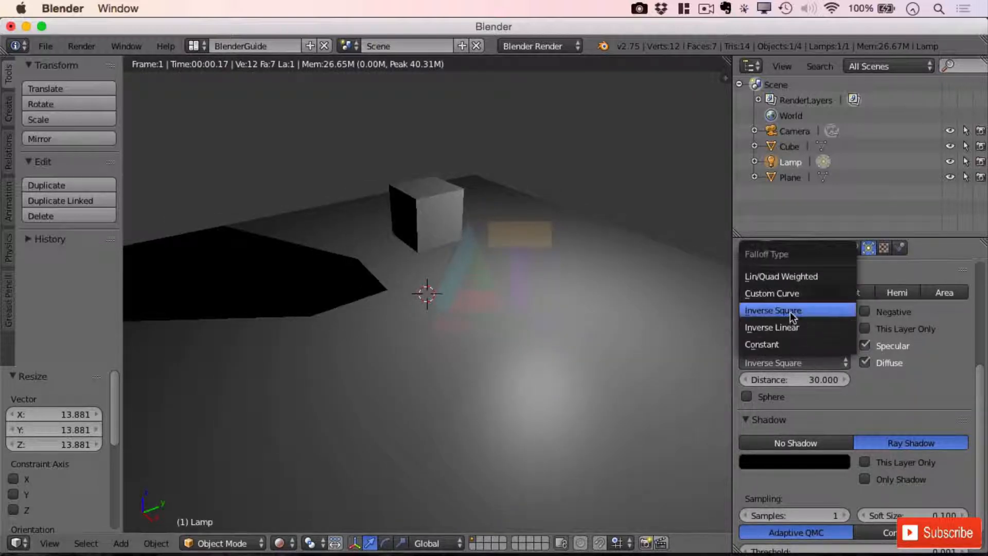
pyautogui.click(790, 311)
pyautogui.click(801, 363)
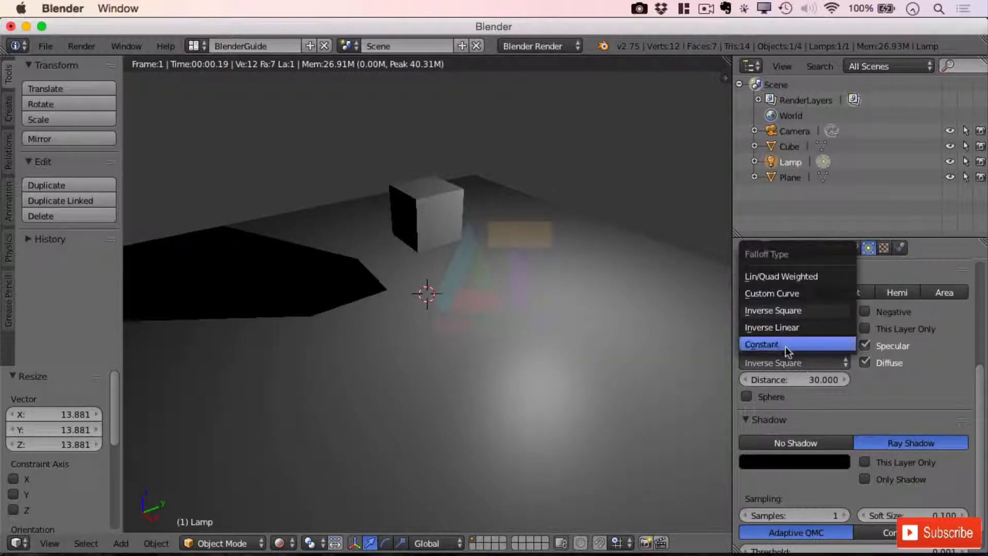
pyautogui.click(785, 345)
pyautogui.click(787, 363)
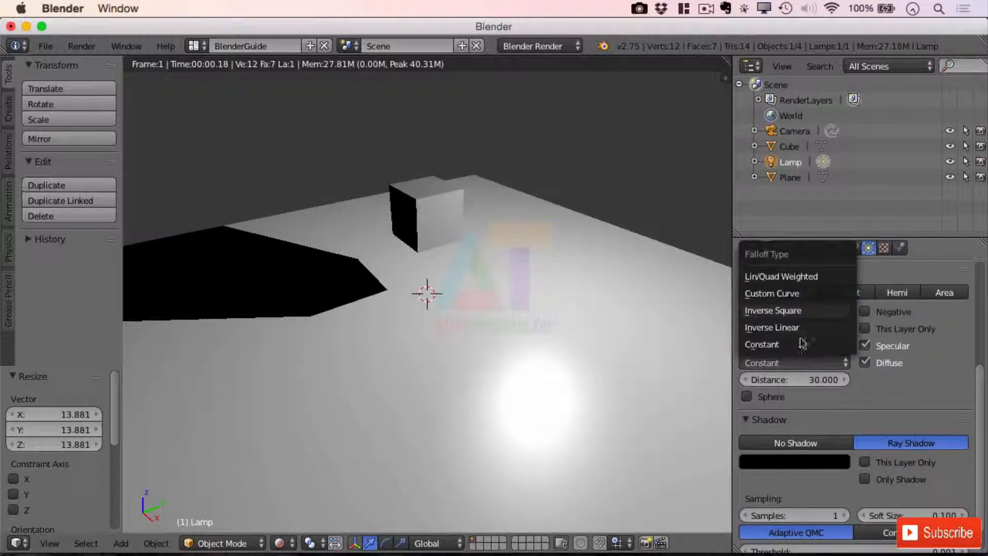
pyautogui.click(792, 311)
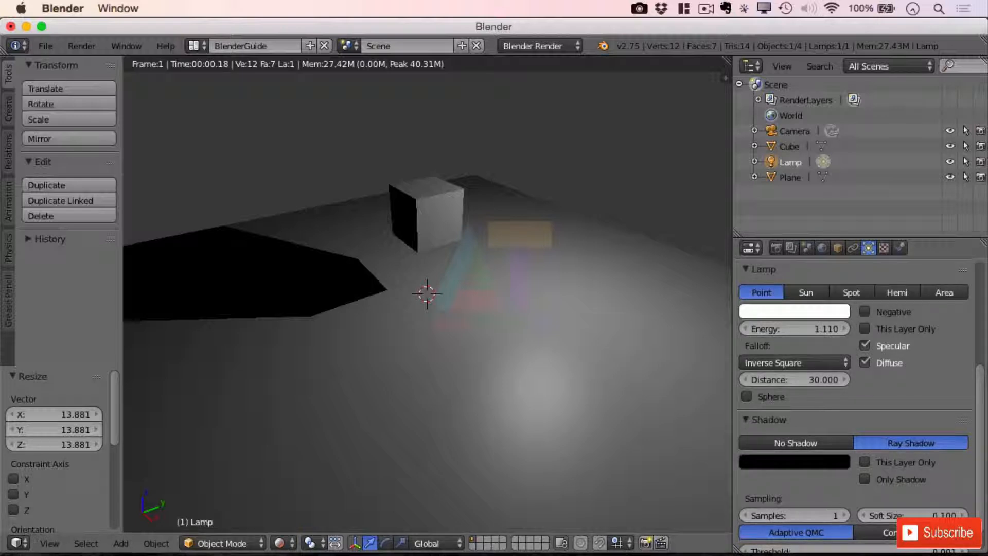
# Try the lamp with No Shadow and restore Ray Shadow
pyautogui.scroll(-2, 982, 389)
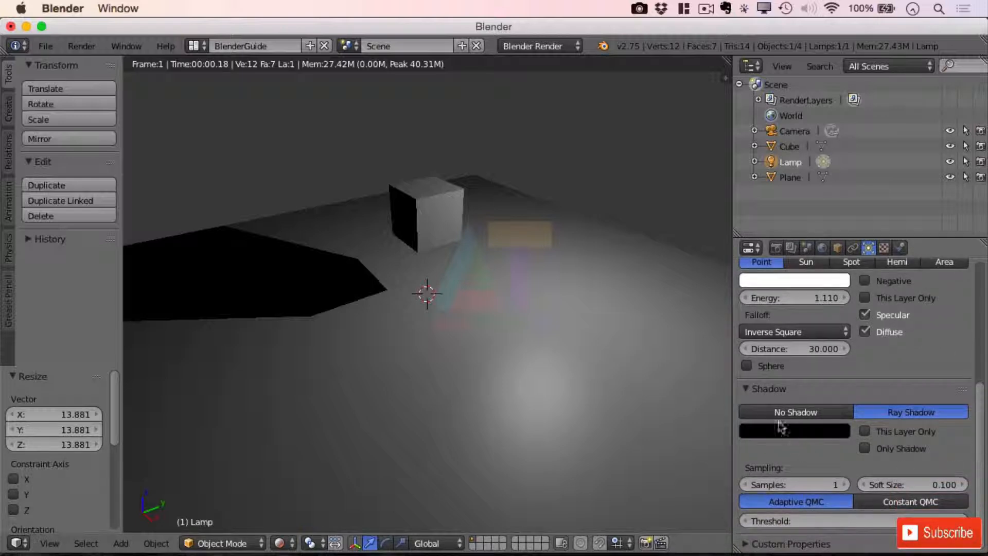
pyautogui.click(791, 414)
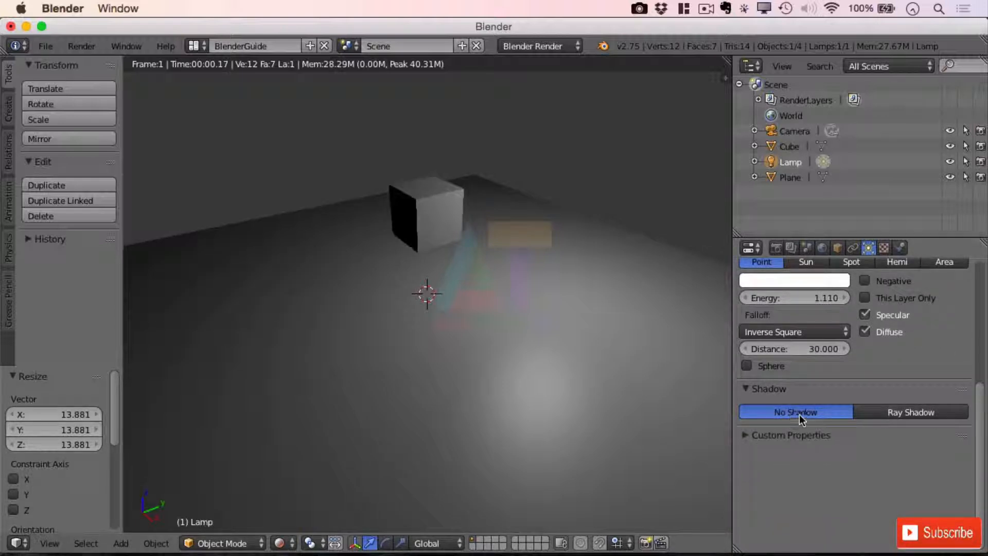
pyautogui.click(925, 414)
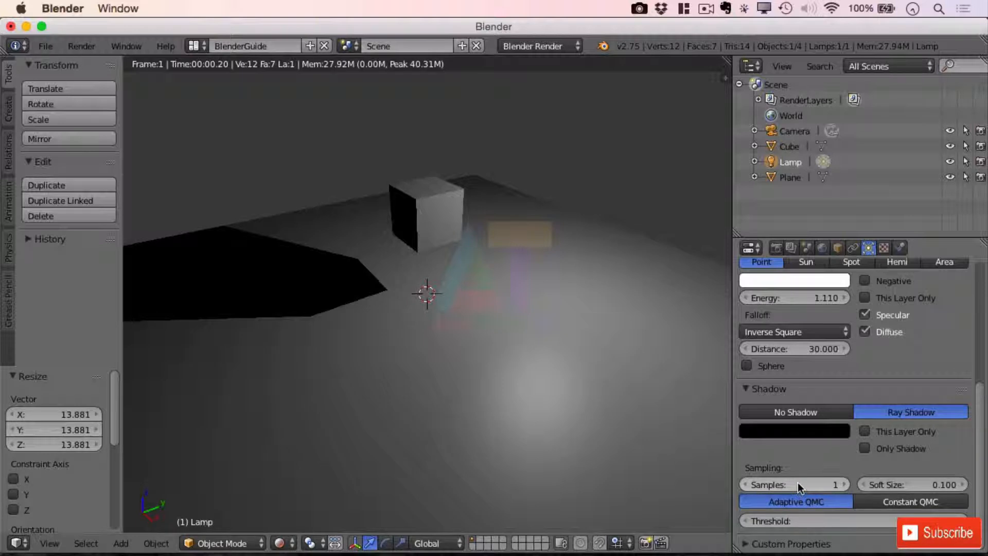
# Try 64 shadow samples on the lamp, settle on 10, and set the Soft Size to 2.22
pyautogui.click(826, 483)
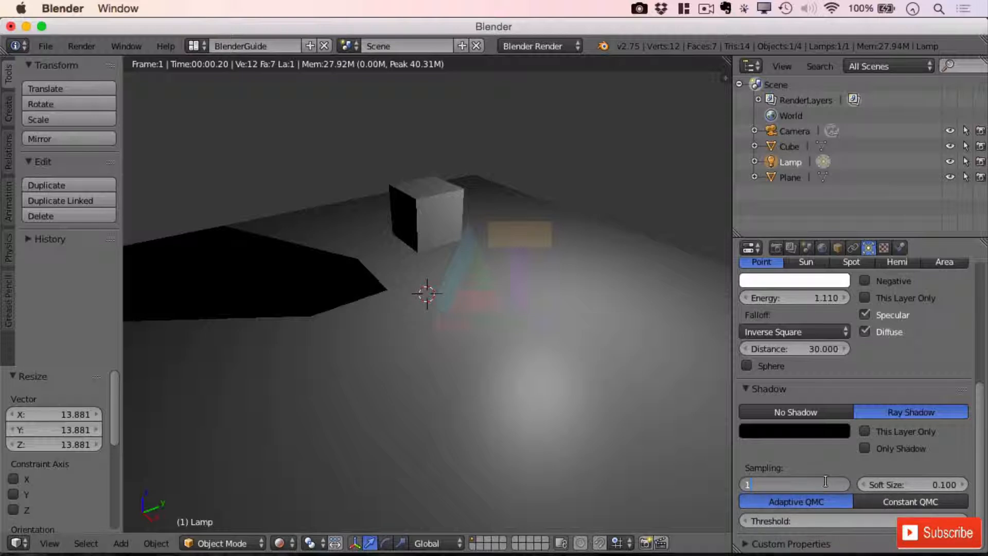
pyautogui.press('Return')
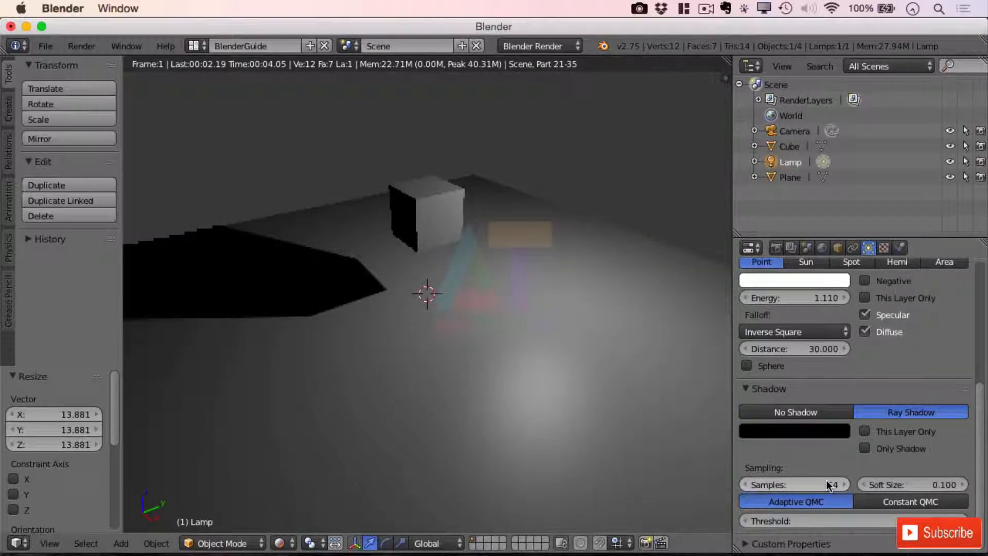
pyautogui.click(826, 480)
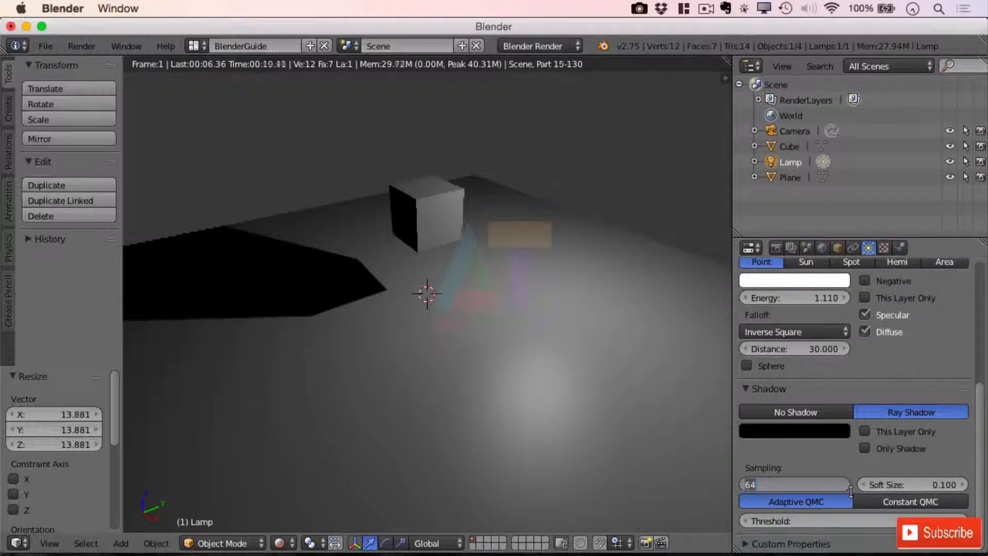
pyautogui.write('10')
pyautogui.press('Return')
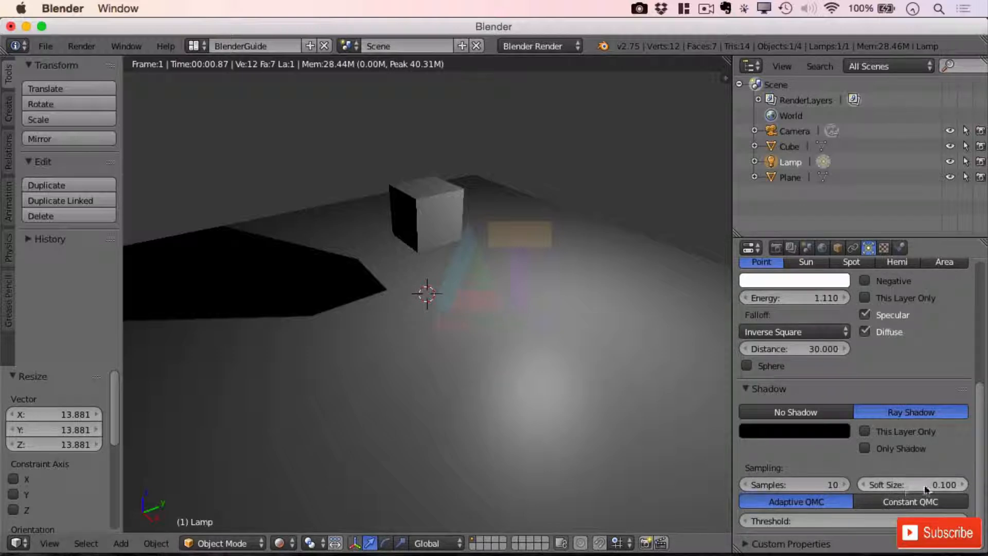
pyautogui.moveTo(906, 485); pyautogui.dragTo(962, 478)
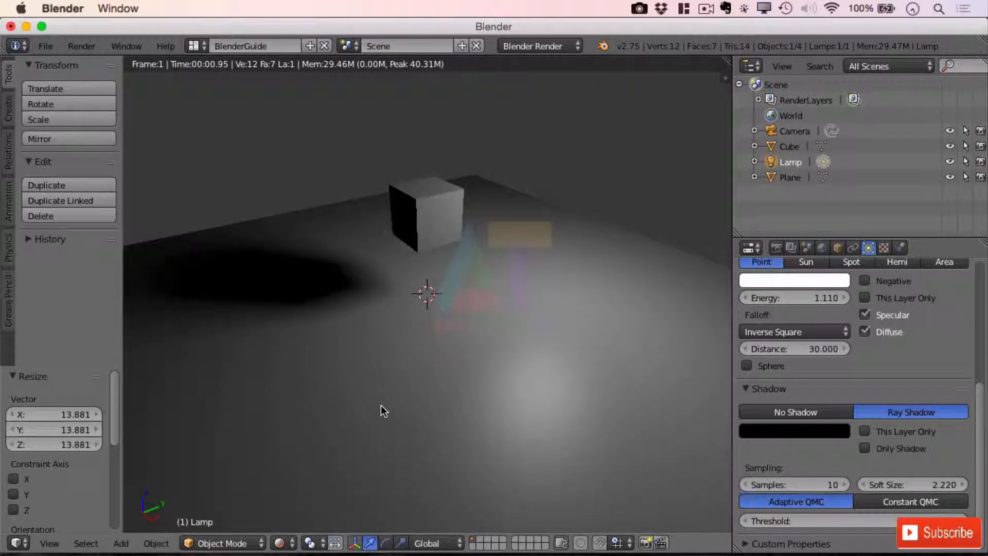
# Try the Sun lamp type and inspect the cube's lighting and shadow from several angles
pyautogui.scroll(4, 967, 441)
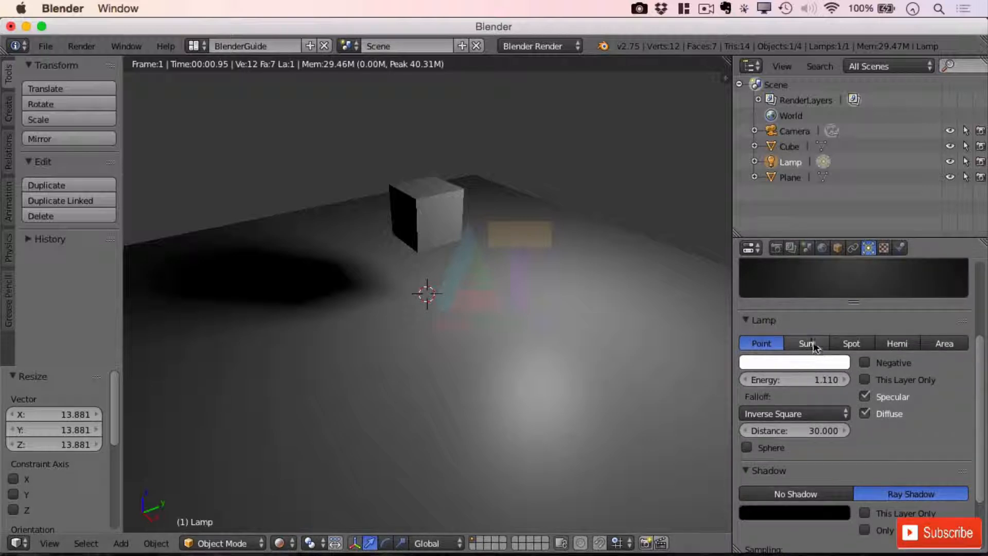
pyautogui.click(814, 345)
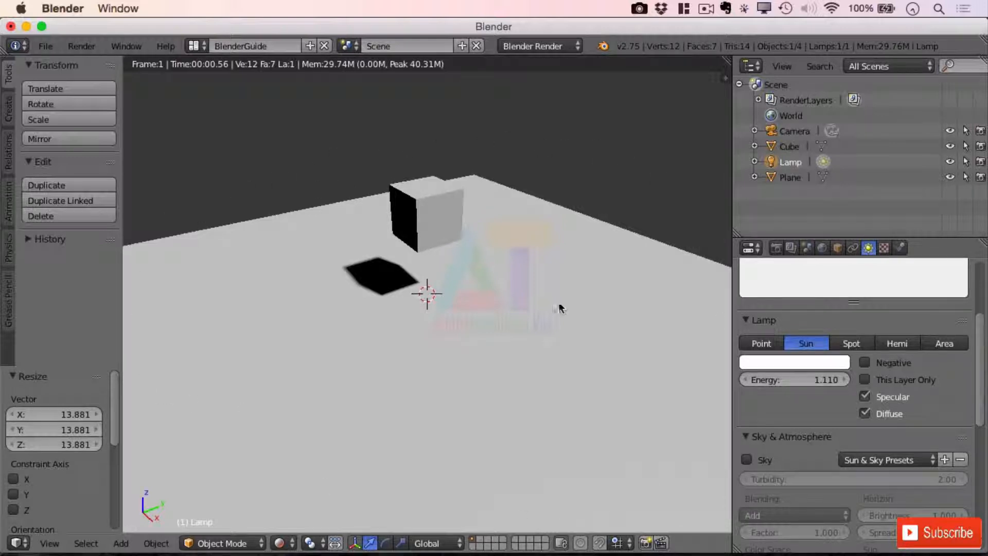
pyautogui.moveTo(572, 240); pyautogui.dragTo(621, 227, button='middle')
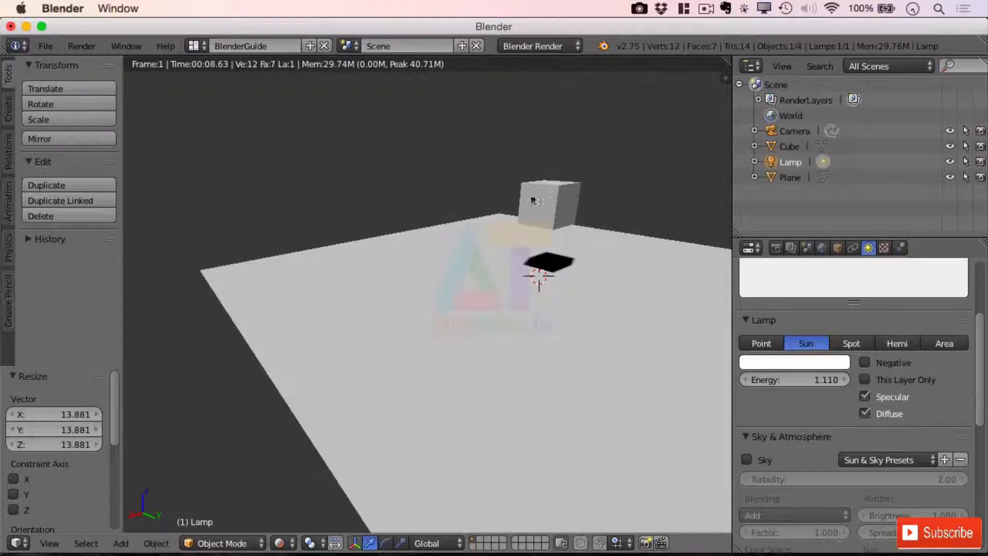
pyautogui.moveTo(573, 261); pyautogui.dragTo(310, 242, button='middle')
pyautogui.moveTo(480, 211); pyautogui.dragTo(419, 245, button='middle')
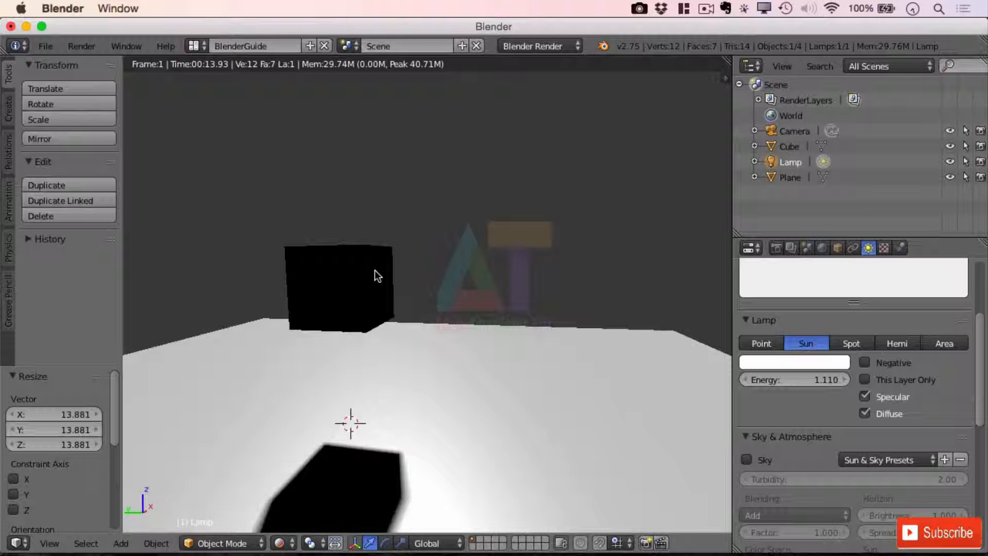
pyautogui.scroll(-6, 375, 274)
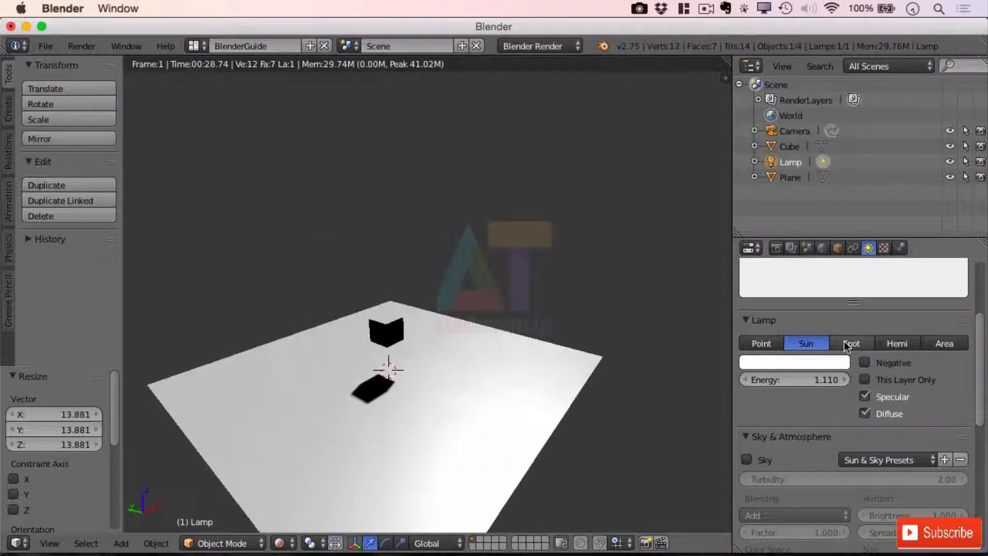
# Change the lamp type to Spot and view its light circle around the cube
pyautogui.click(845, 343)
pyautogui.moveTo(483, 334); pyautogui.dragTo(322, 359, button='middle')
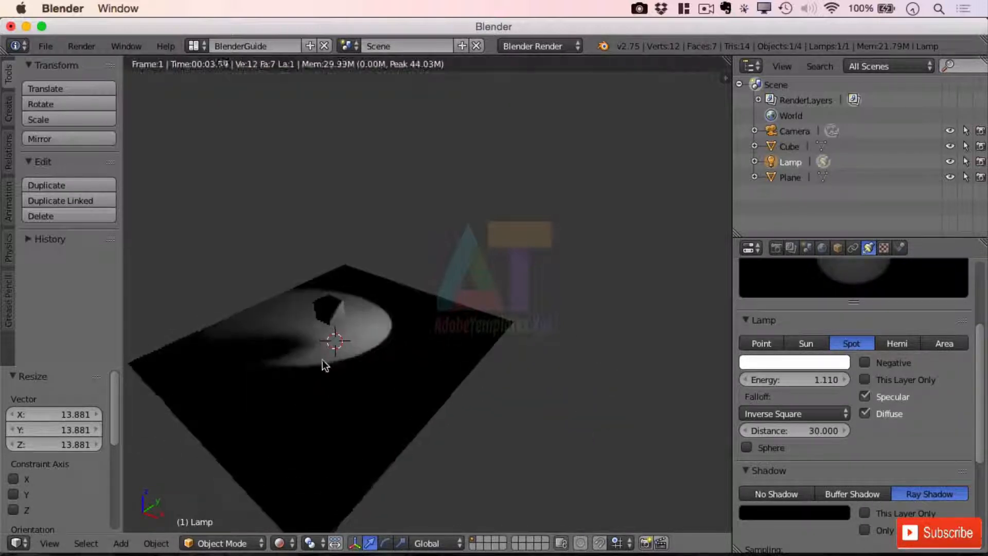
pyautogui.scroll(3, 272, 296)
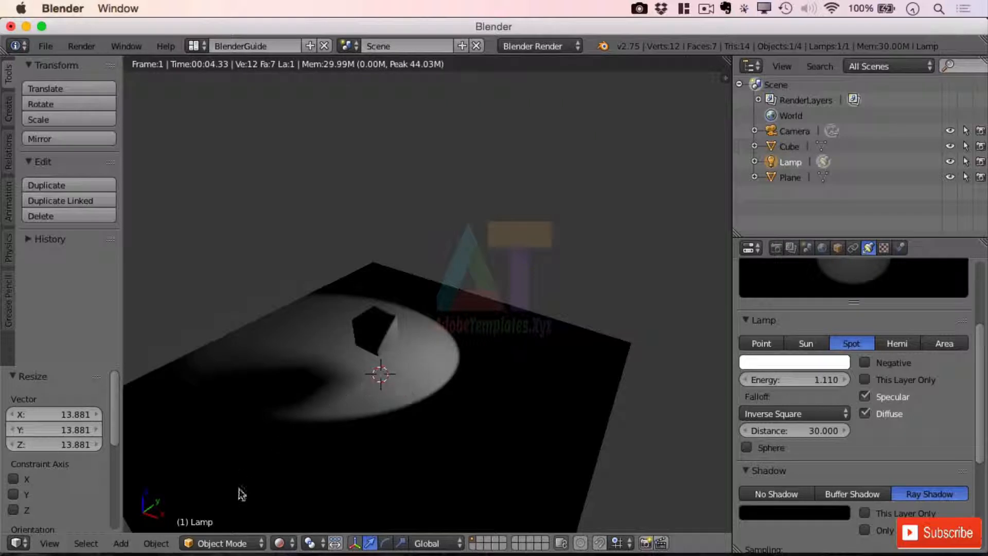
# In Solid shading, move the spot lamp higher and farther out along X, shift it -1.734 along Y, and return to Rendered shading
pyautogui.click(277, 544)
pyautogui.click(296, 490)
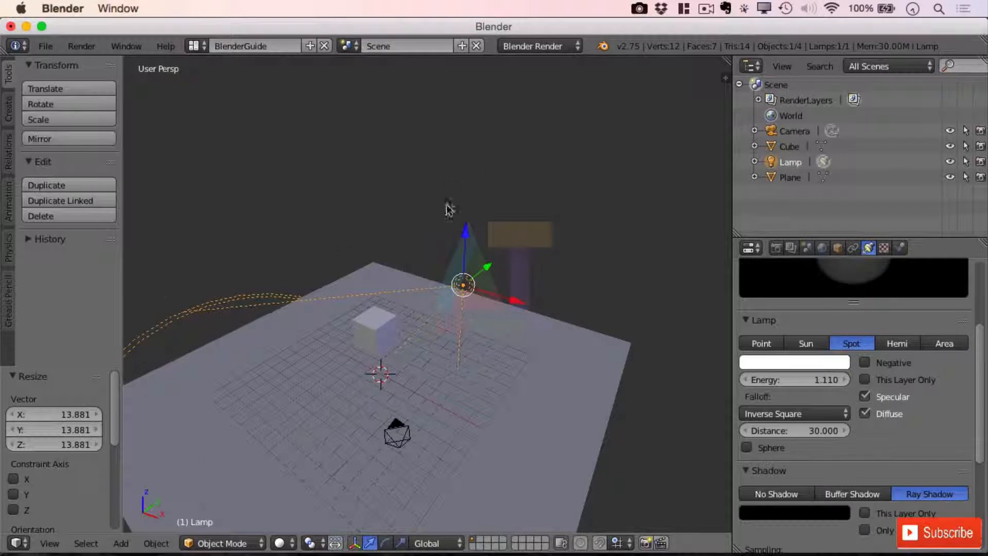
pyautogui.moveTo(465, 236); pyautogui.dragTo(488, 125)
pyautogui.moveTo(511, 176); pyautogui.dragTo(606, 199)
pyautogui.moveTo(560, 174)
pyautogui.mouseDown()
pyautogui.moveTo(532, 204)
pyautogui.moveTo(546, 181)
pyautogui.mouseUp()
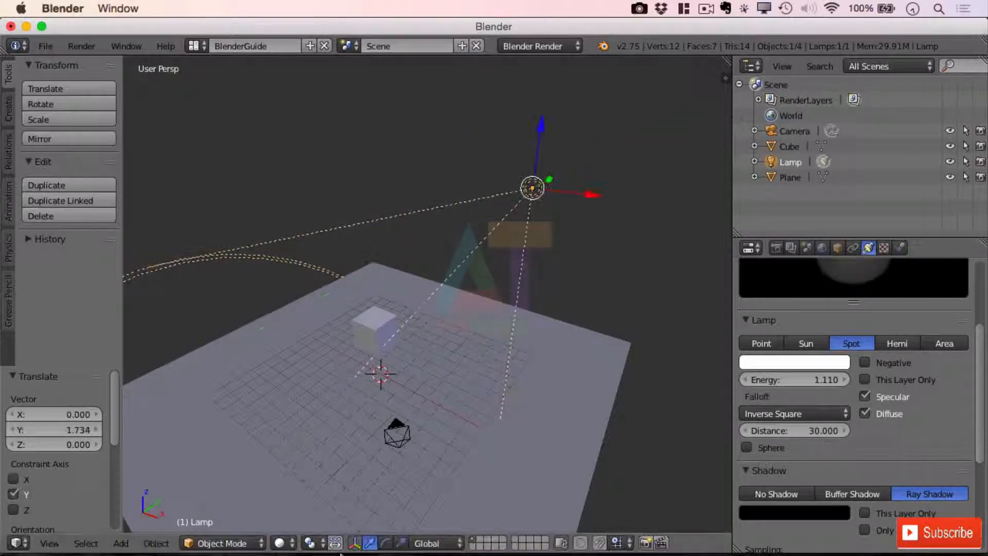
pyautogui.click(280, 543)
pyautogui.click(315, 438)
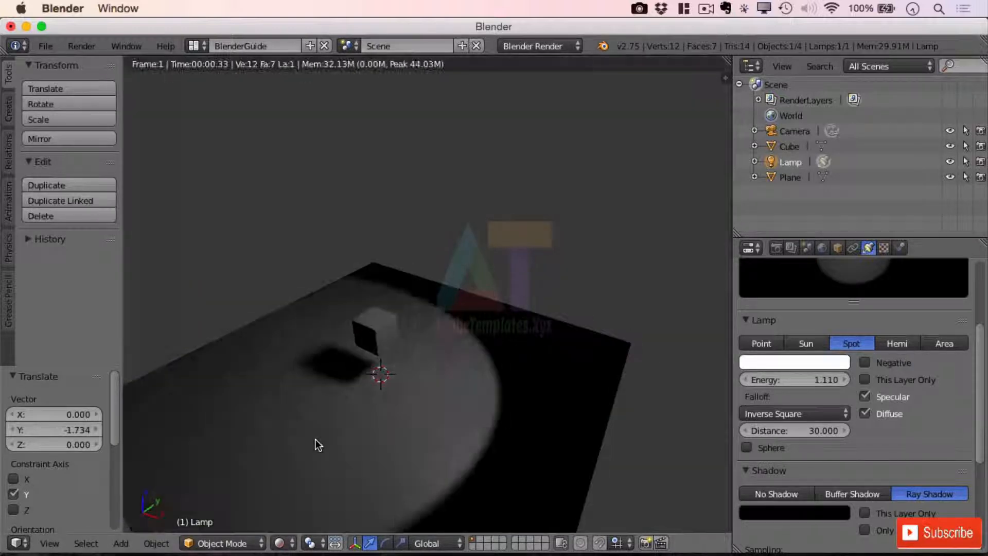
pyautogui.moveTo(412, 389)
pyautogui.mouseDown(button='middle')
pyautogui.moveTo(470, 377)
pyautogui.moveTo(404, 378)
pyautogui.mouseUp(button='middle')
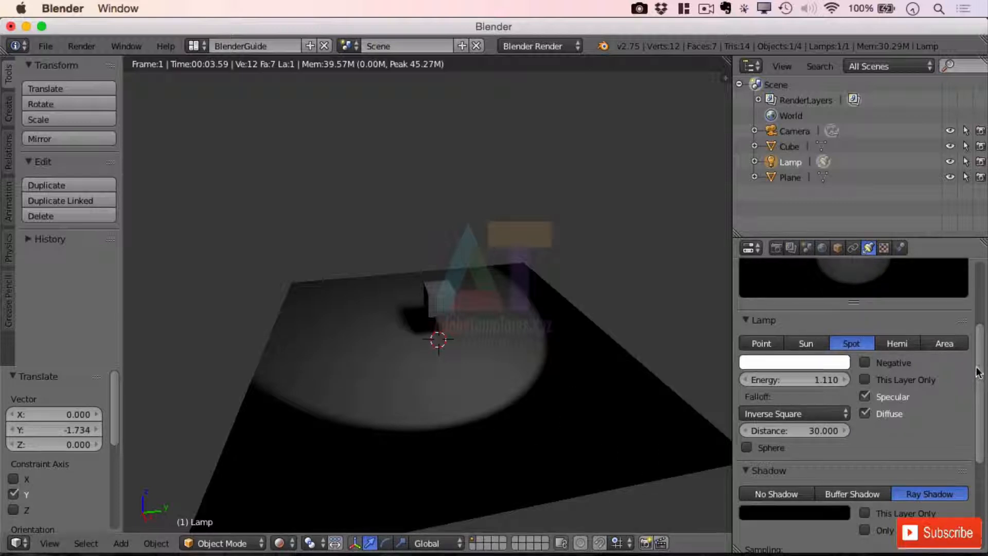
# Set the spot shape's Size to 26° and its Blend to 0.713
pyautogui.scroll(-2, 981, 385)
pyautogui.scroll(-6, 981, 385)
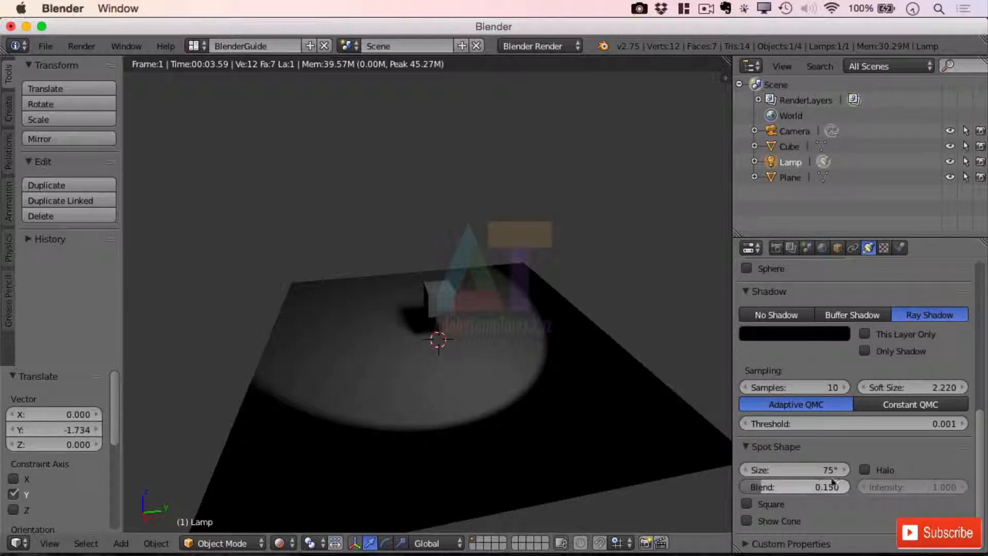
pyautogui.moveTo(786, 474); pyautogui.dragTo(859, 487)
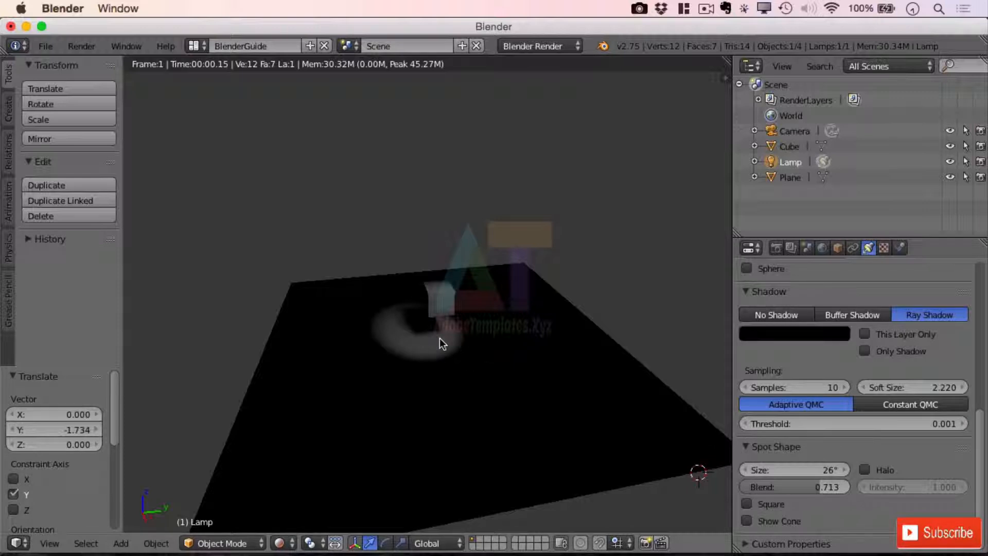
# Enable Square and Halo for the spot shape and set the halo intensity to 0.178
pyautogui.click(771, 505)
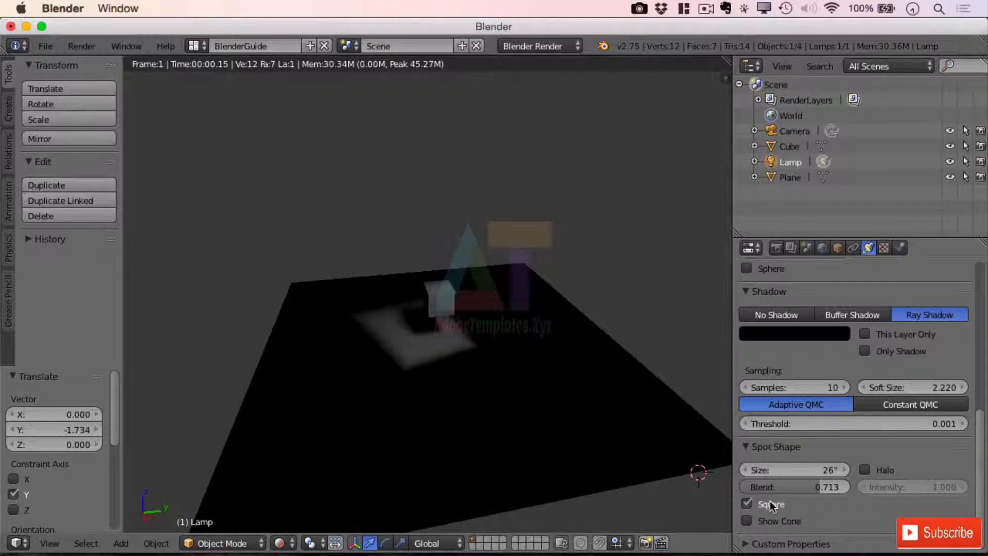
pyautogui.click(771, 504)
pyautogui.click(771, 504)
pyautogui.click(864, 469)
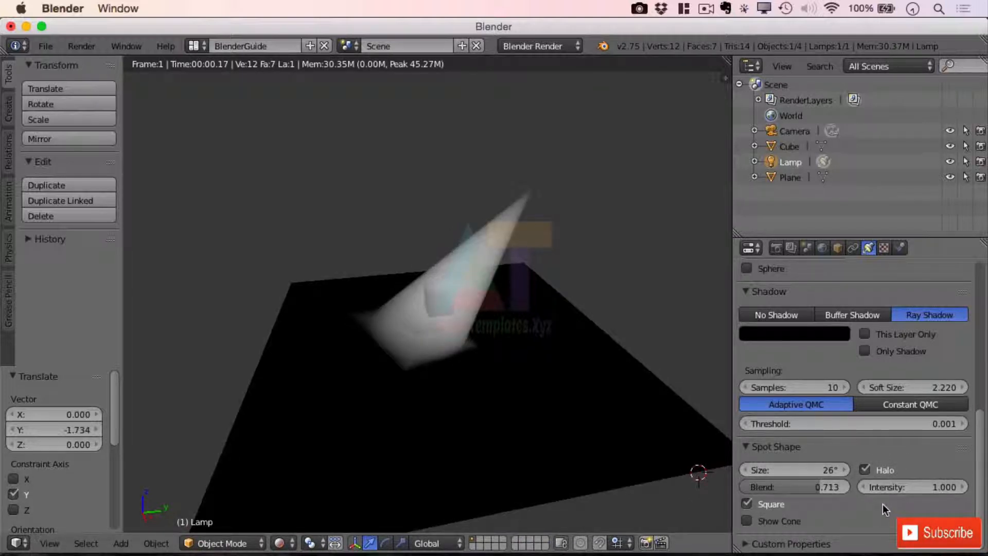
pyautogui.moveTo(939, 491); pyautogui.dragTo(907, 501)
# Try a spot lamp falloff distance of 13.59 and settle on 39.47
pyautogui.scroll(1, 934, 490)
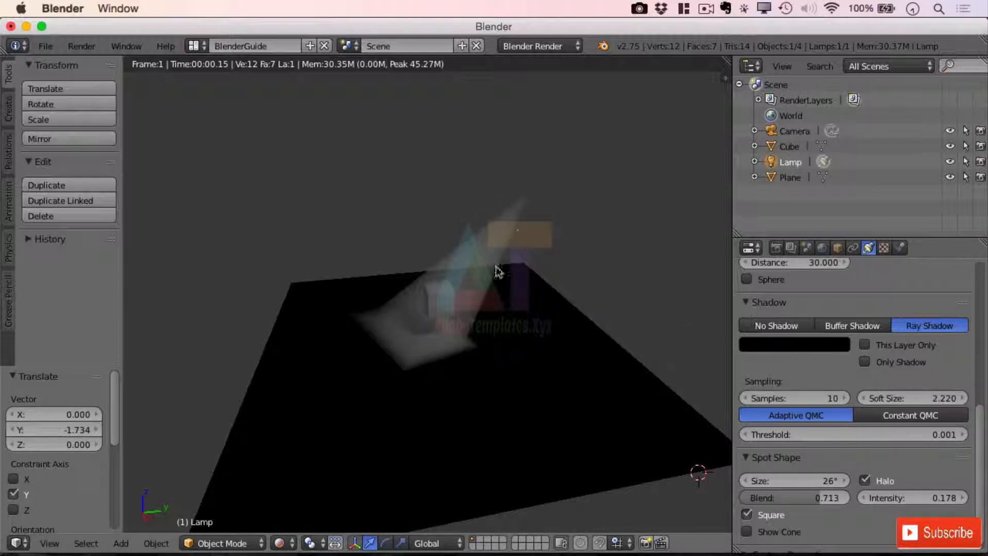
pyautogui.scroll(6, 982, 474)
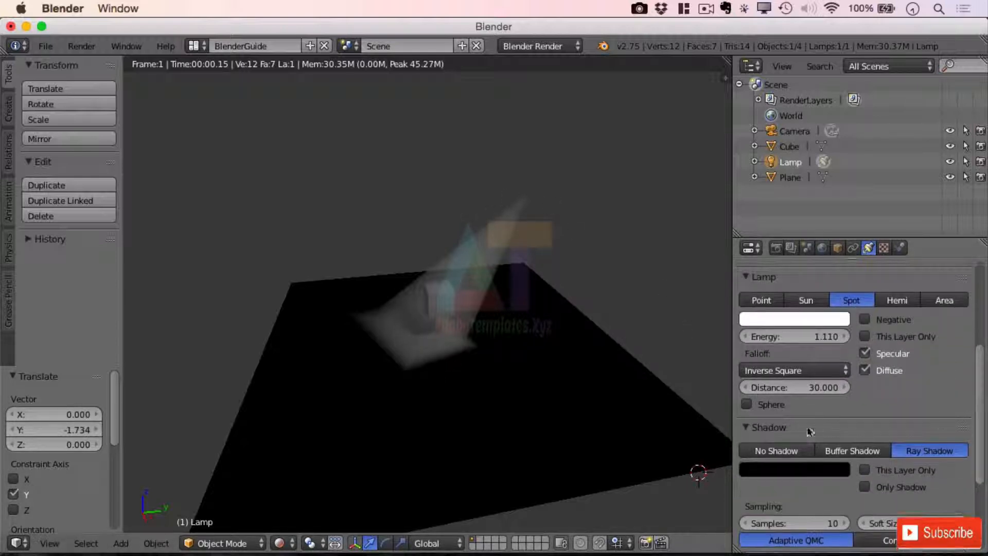
pyautogui.moveTo(815, 389); pyautogui.dragTo(806, 389)
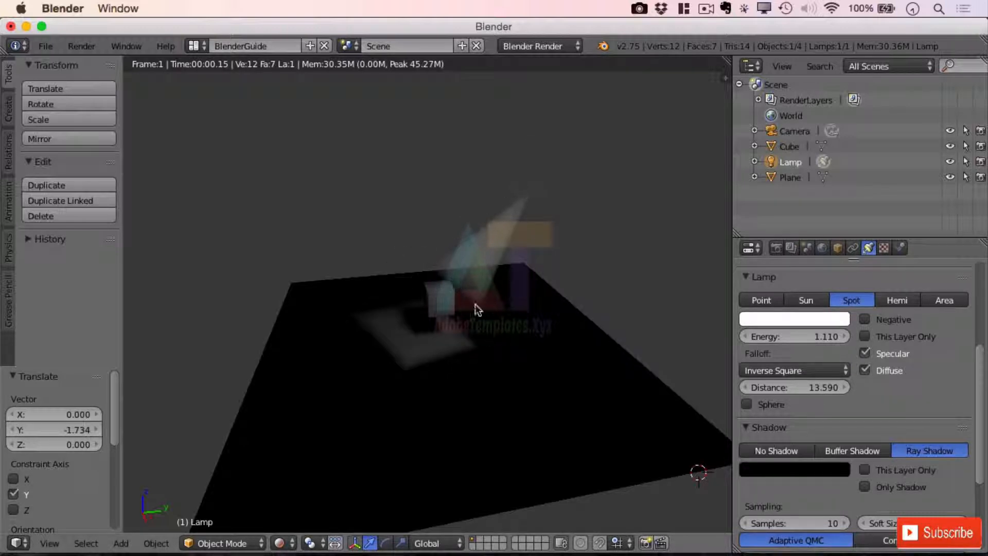
pyautogui.moveTo(823, 387); pyautogui.dragTo(849, 387)
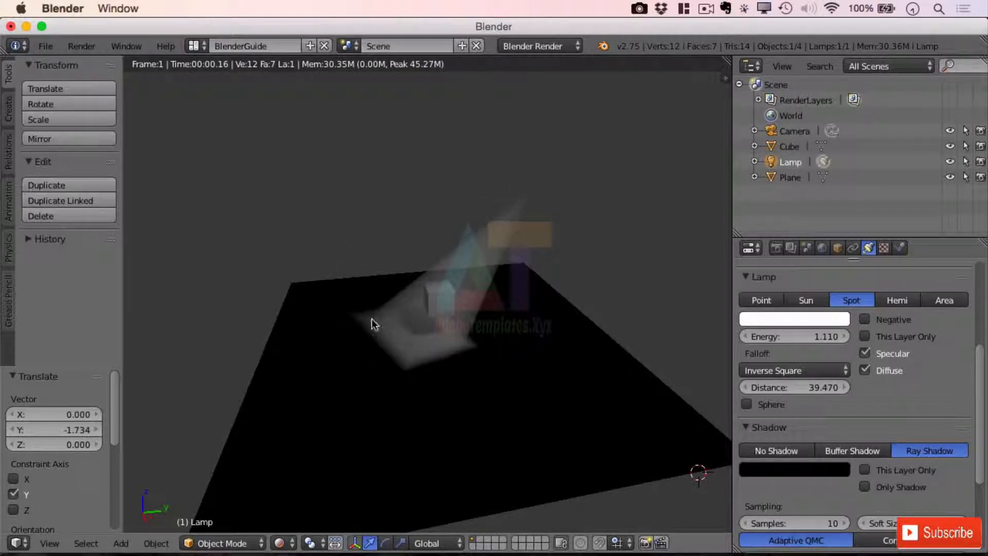
# Change the lamp type to Hemi and set its energy to 1 after trying 0.3
pyautogui.click(897, 300)
pyautogui.moveTo(803, 337); pyautogui.dragTo(777, 337)
pyautogui.click(821, 337)
pyautogui.write('0.3')
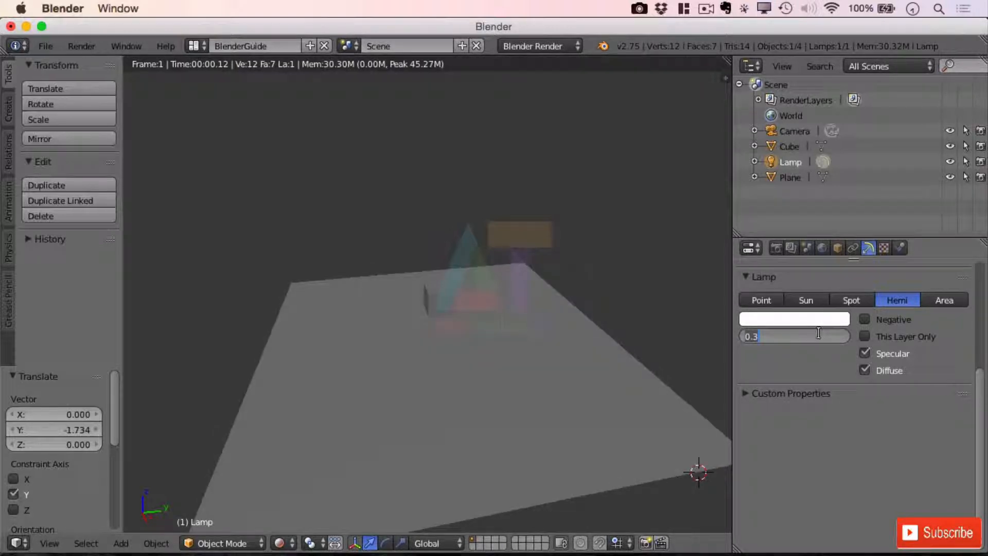
pyautogui.write('1')
pyautogui.press('Return')
pyautogui.moveTo(354, 312)
pyautogui.mouseDown(button='middle')
pyautogui.moveTo(401, 324)
pyautogui.moveTo(566, 283)
pyautogui.moveTo(441, 286)
pyautogui.moveTo(365, 324)
pyautogui.moveTo(364, 313)
pyautogui.mouseUp(button='middle')
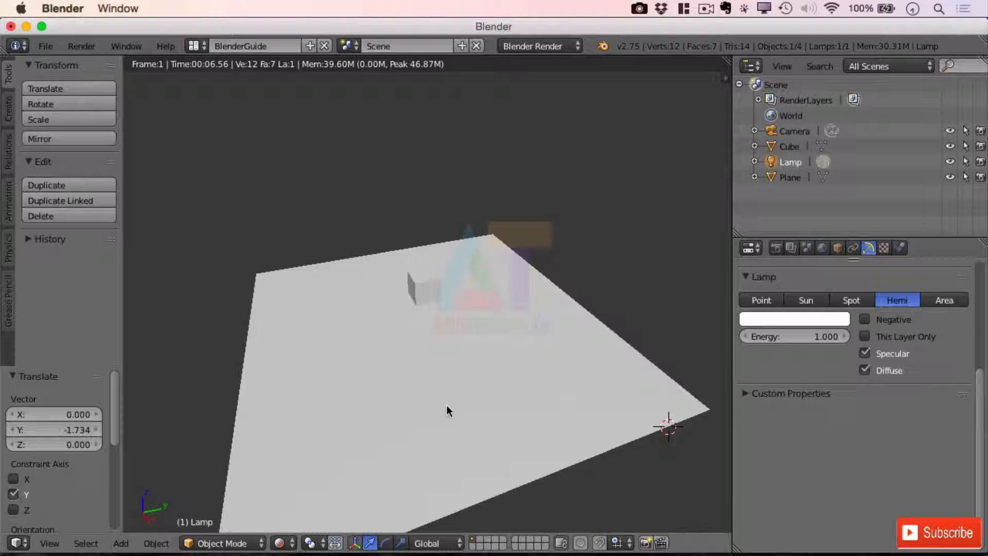
# Switch to Solid shading and compare the lamp's viewport shapes for the Sun, Spot and Hemi types
pyautogui.click(279, 543)
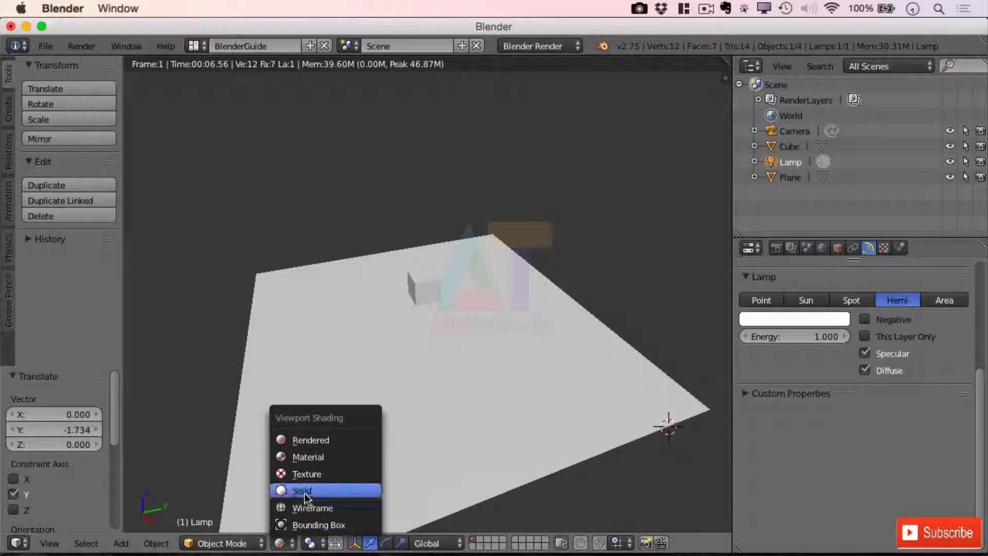
pyautogui.click(305, 493)
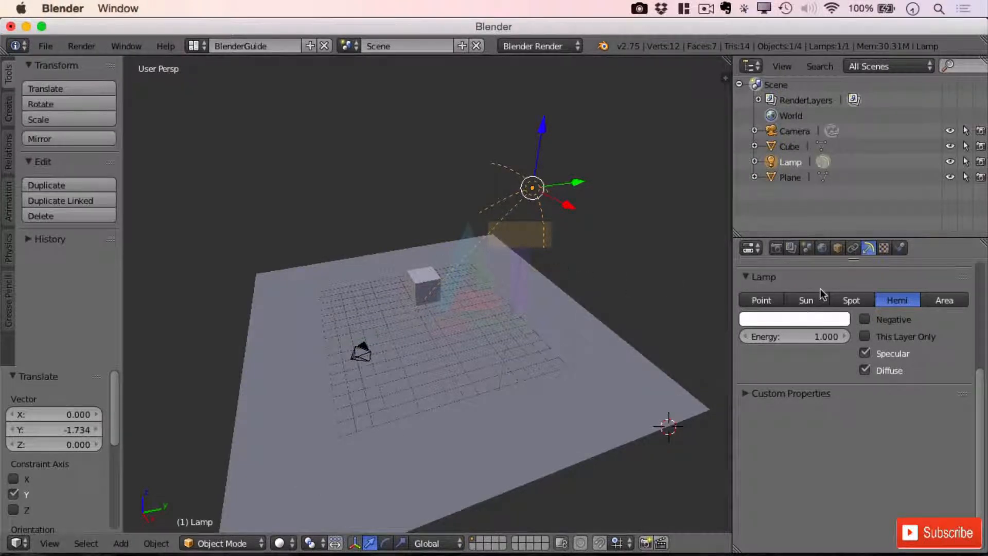
pyautogui.click(806, 303)
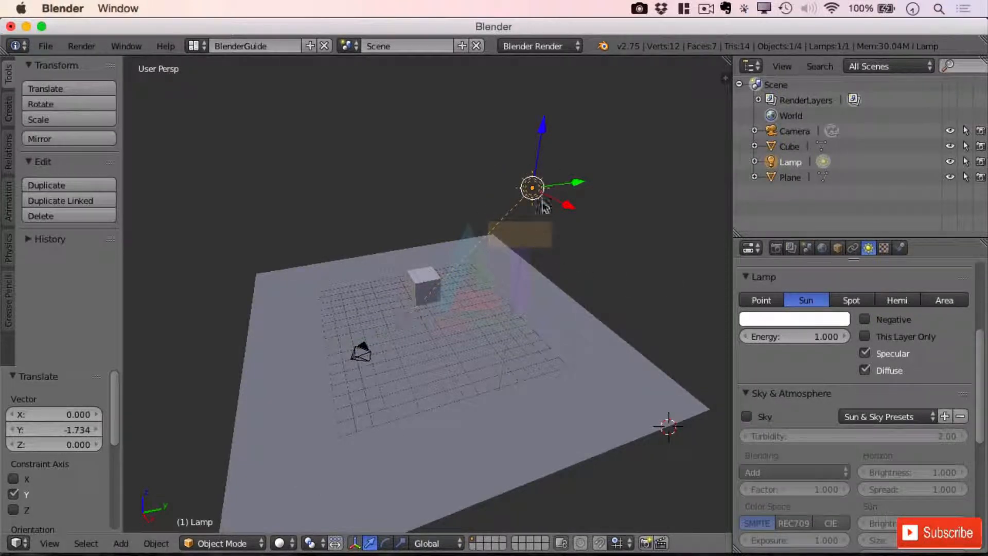
pyautogui.click(850, 300)
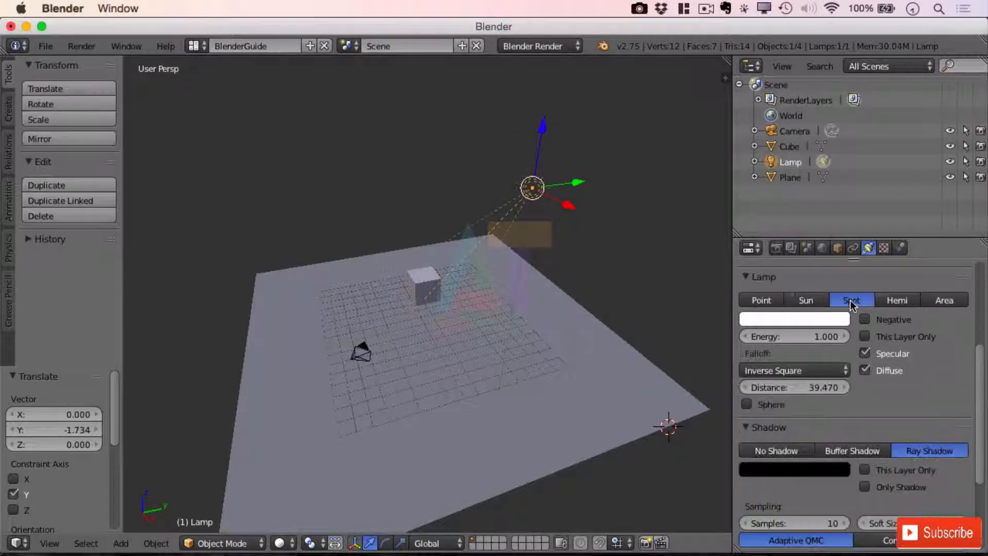
pyautogui.click(911, 304)
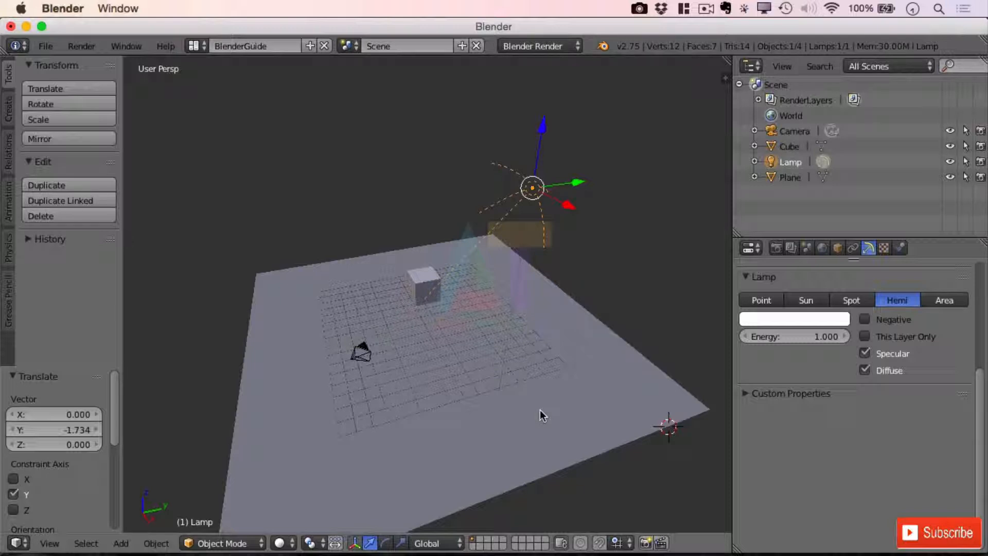
# Change the lamp type to Area, display the scene in Rendered shading, and set the lamp's distance to 10.35
pyautogui.click(941, 300)
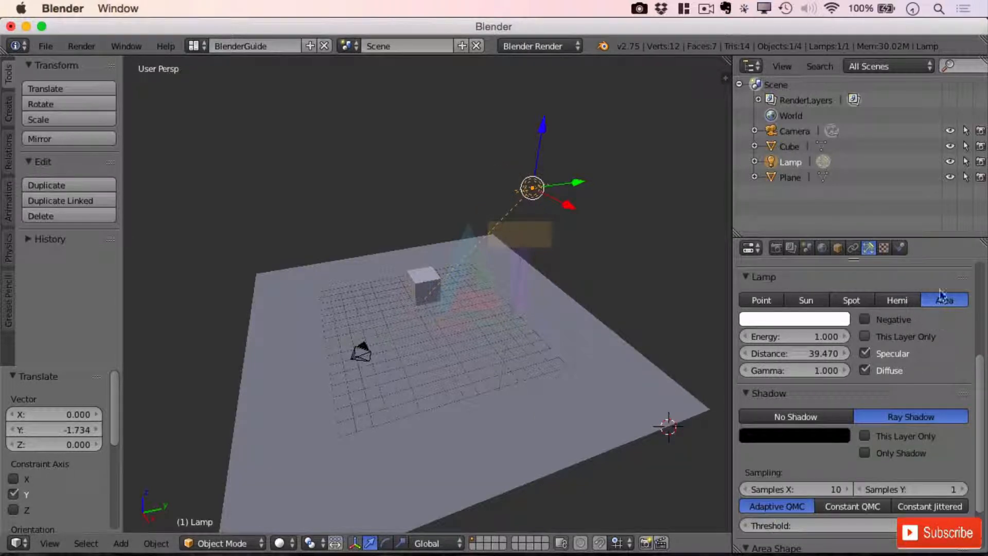
pyautogui.click(281, 543)
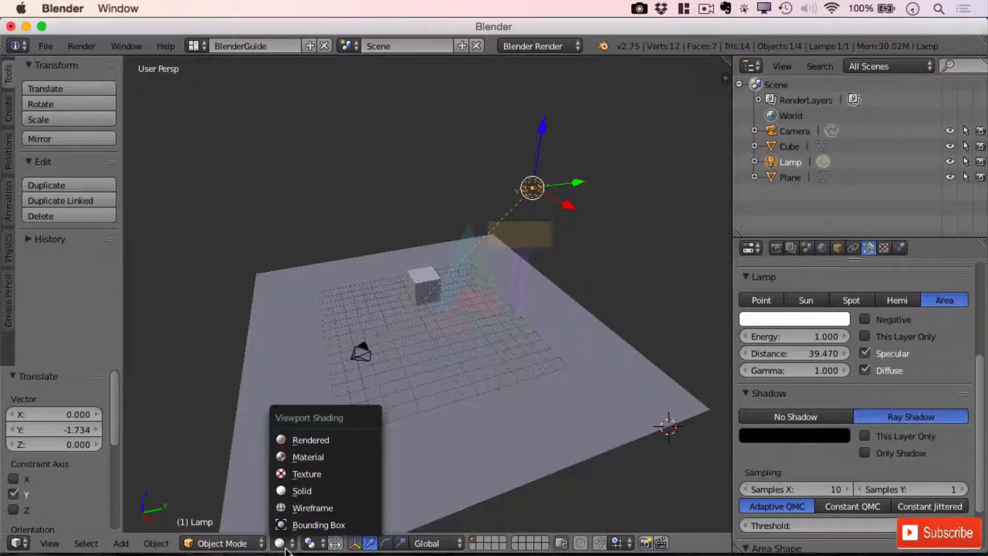
pyautogui.click(314, 440)
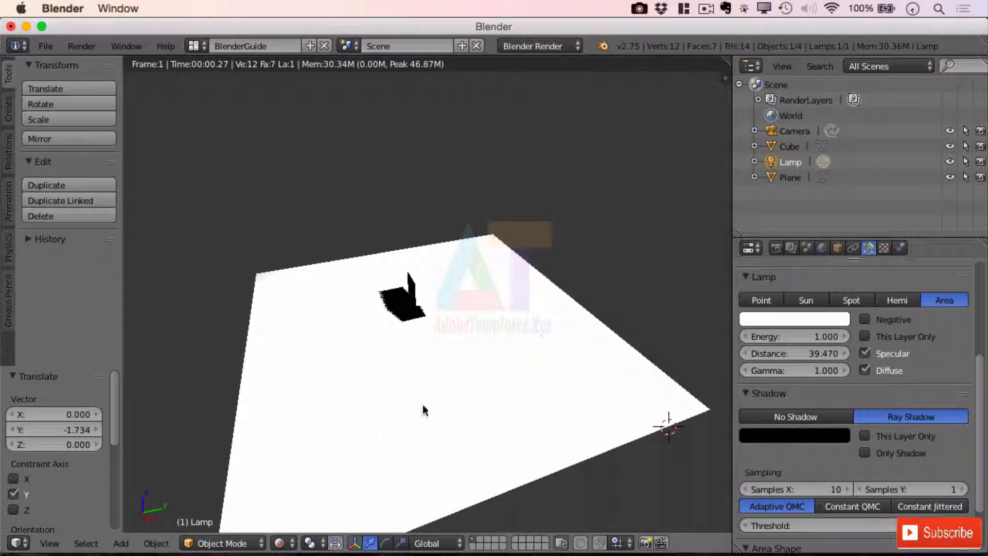
pyautogui.moveTo(795, 353); pyautogui.dragTo(825, 358)
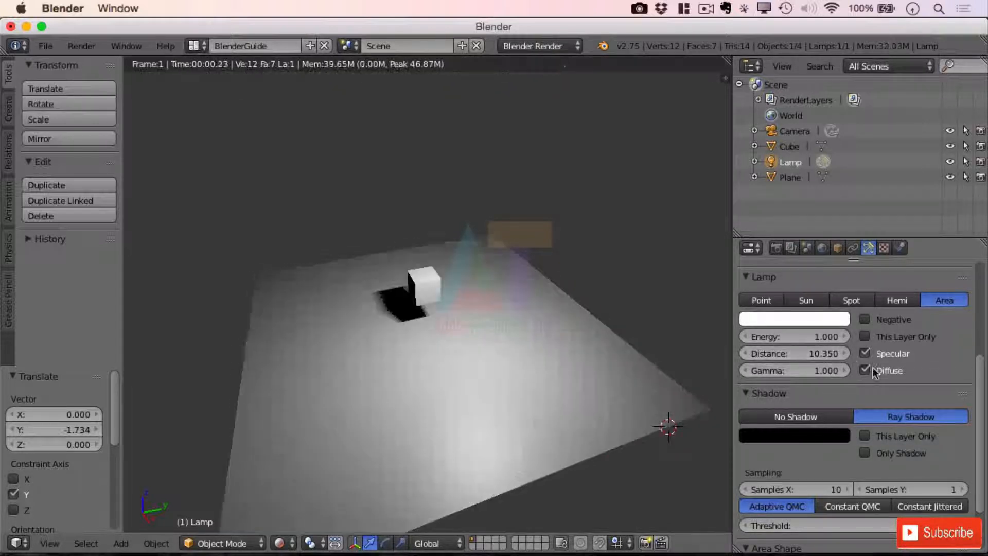
# Set the area lamp's shadow Samples Y to 10 while viewing the cube's shadow up close
pyautogui.scroll(6, 338, 299)
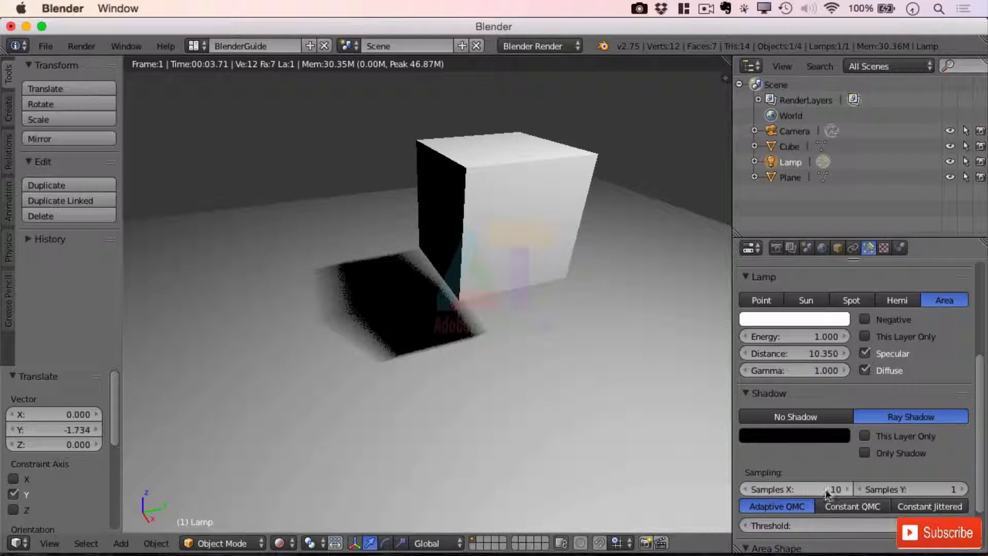
pyautogui.moveTo(979, 402); pyautogui.dragTo(980, 438)
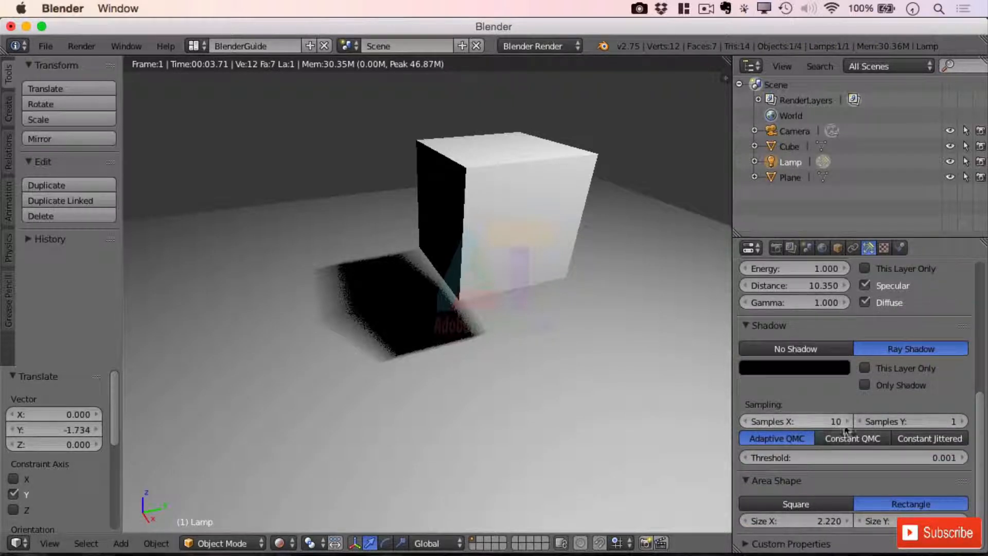
pyautogui.click(918, 420)
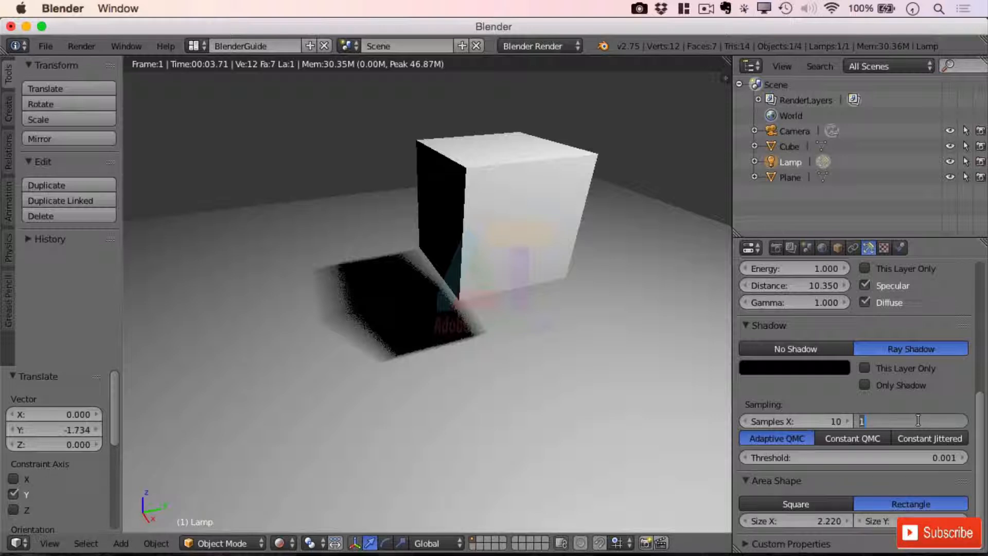
pyautogui.press('Return')
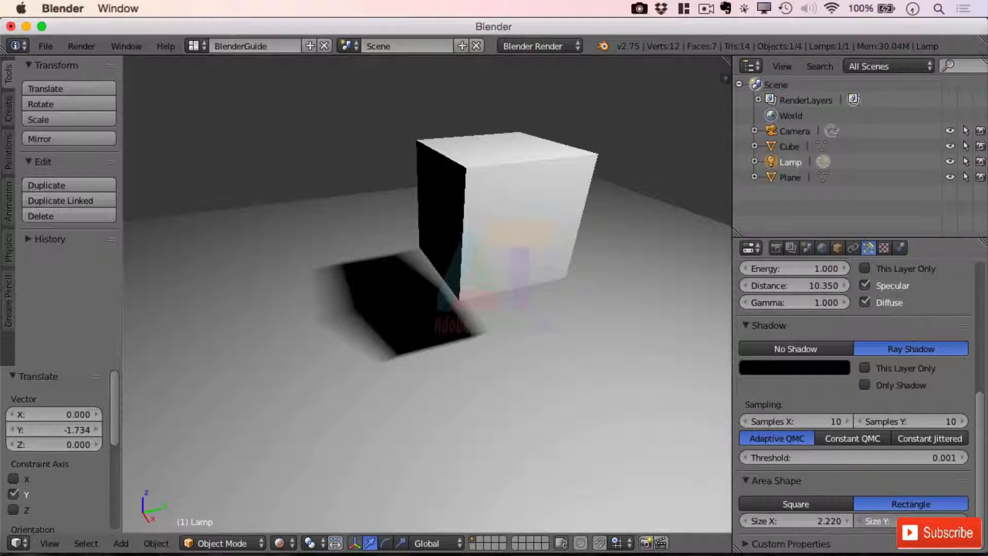
# Try a rectangular area lamp shape with Size Y 5 and Size X 10
pyautogui.click(898, 518)
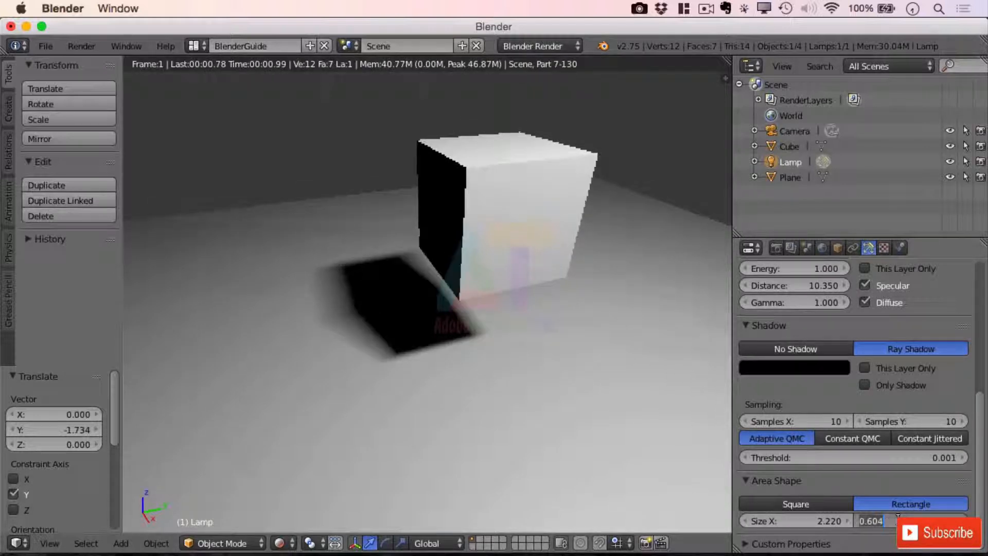
pyautogui.write('5')
pyautogui.press('Return')
pyautogui.click(822, 525)
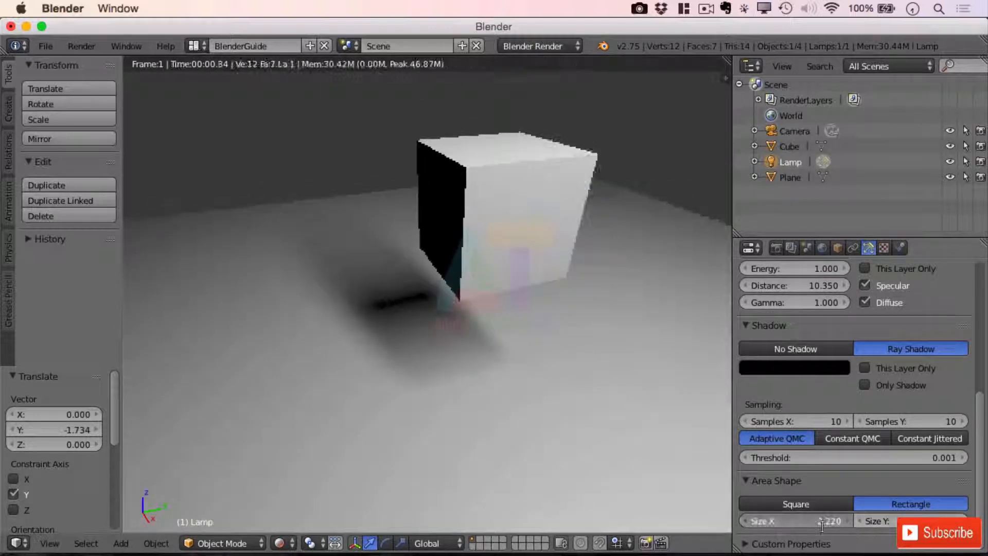
pyautogui.write('10')
pyautogui.press('Return')
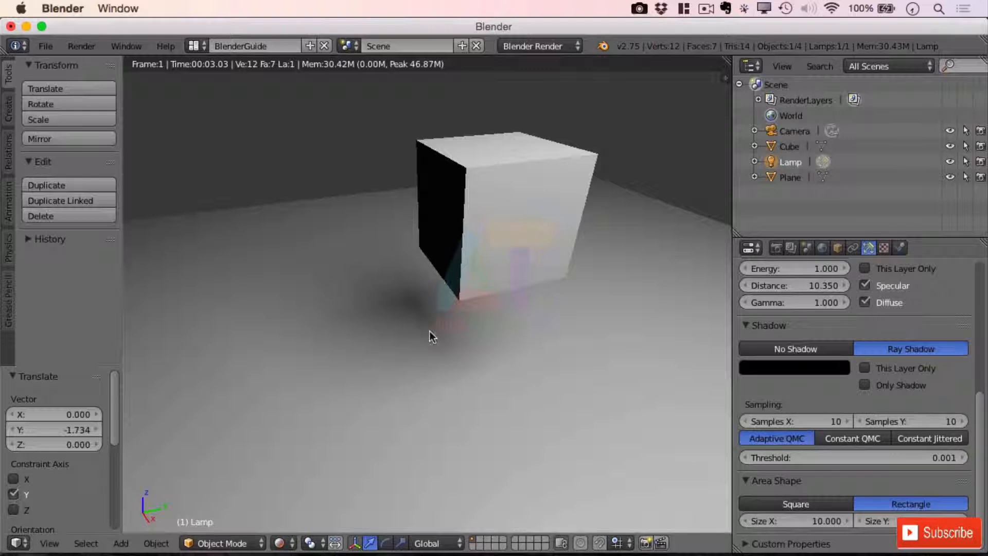
# Set the rectangular area lamp's Size X and Size Y to 1
pyautogui.click(830, 522)
pyautogui.write('1')
pyautogui.press('Tab')
pyautogui.write('1')
pyautogui.press('Return')
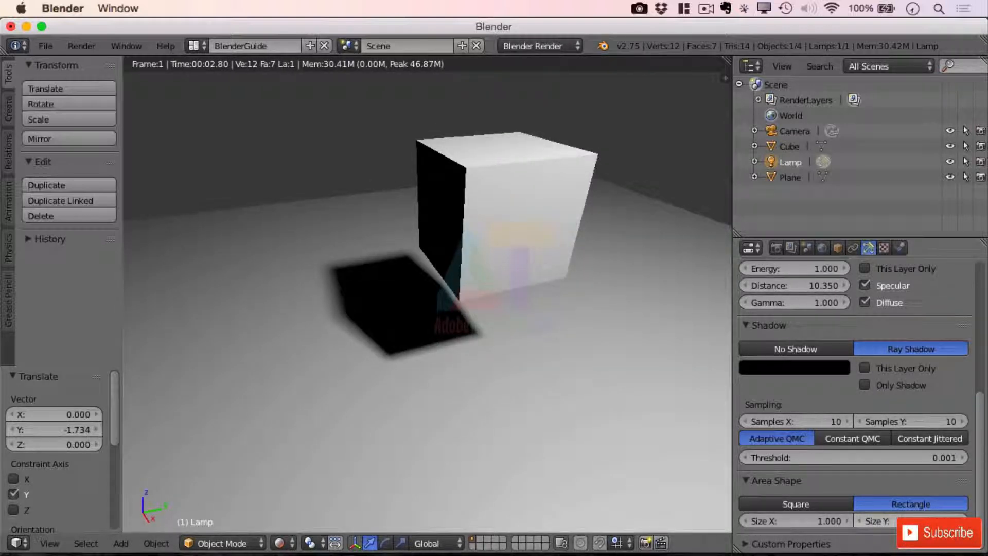
pyautogui.scroll(8, 881, 480)
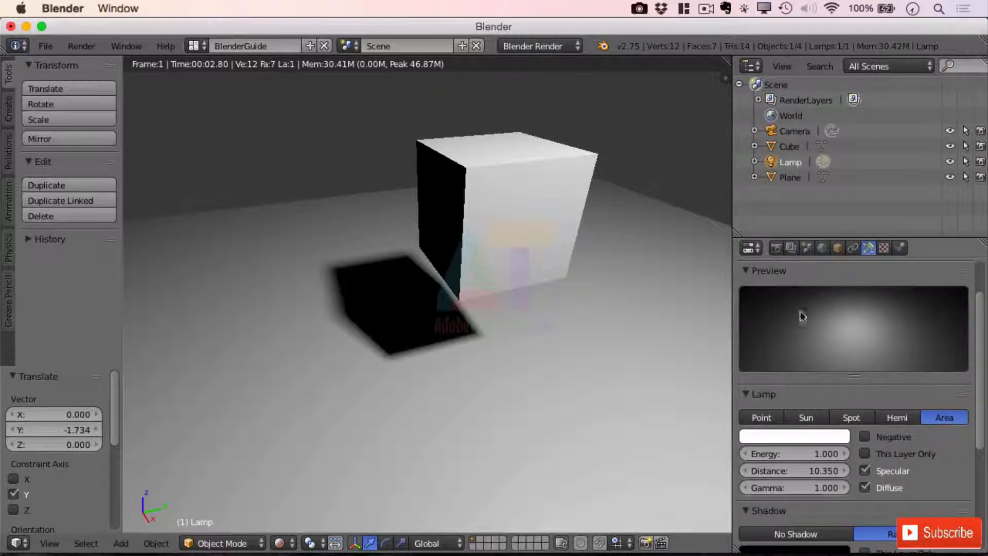
pyautogui.scroll(-4, 890, 446)
pyautogui.scroll(4, 891, 448)
pyautogui.scroll(-4, 891, 449)
pyautogui.scroll(5, 891, 455)
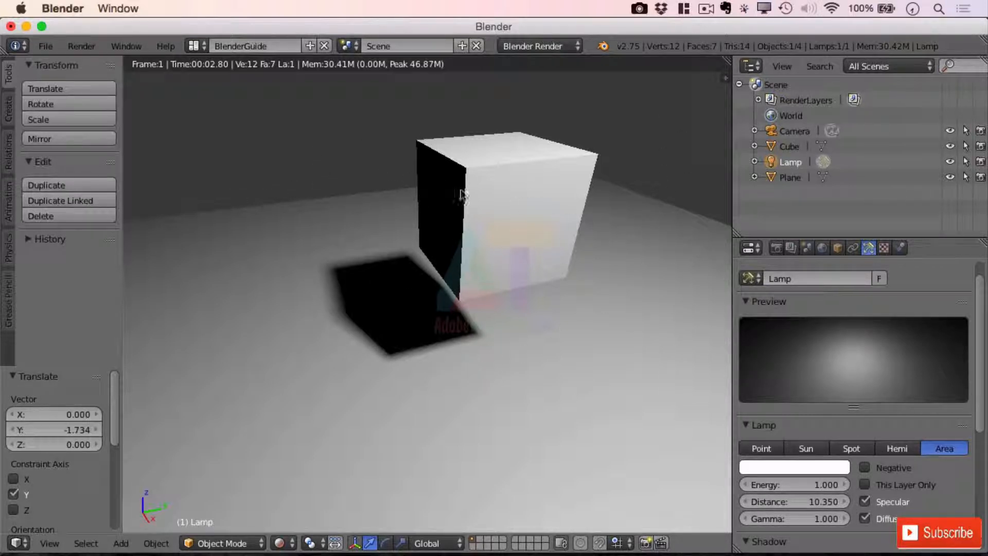
# Split the 3D viewport into two roughly equal side-by-side views and hide the tool shelf in both
pyautogui.moveTo(726, 58); pyautogui.dragTo(400, 108)
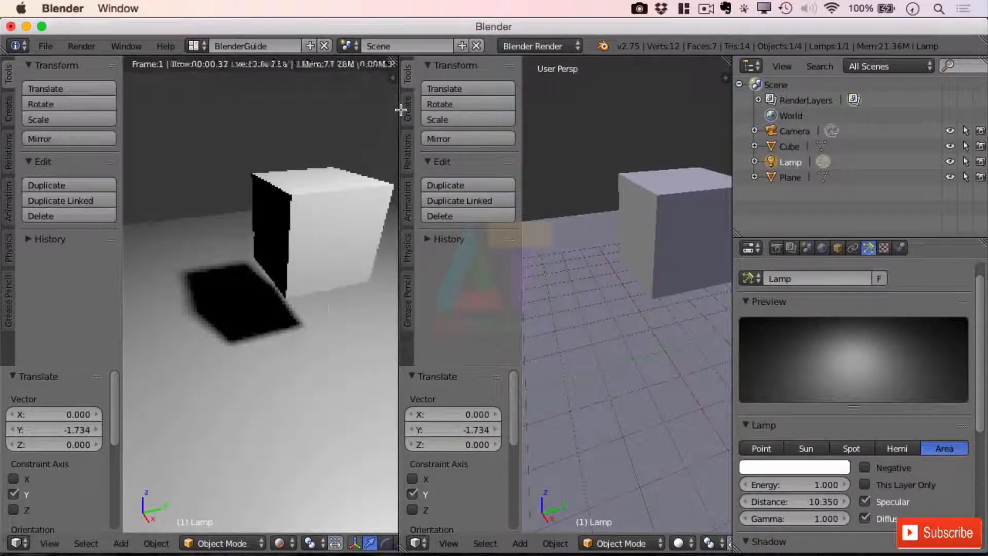
pyautogui.moveTo(732, 151); pyautogui.dragTo(869, 162)
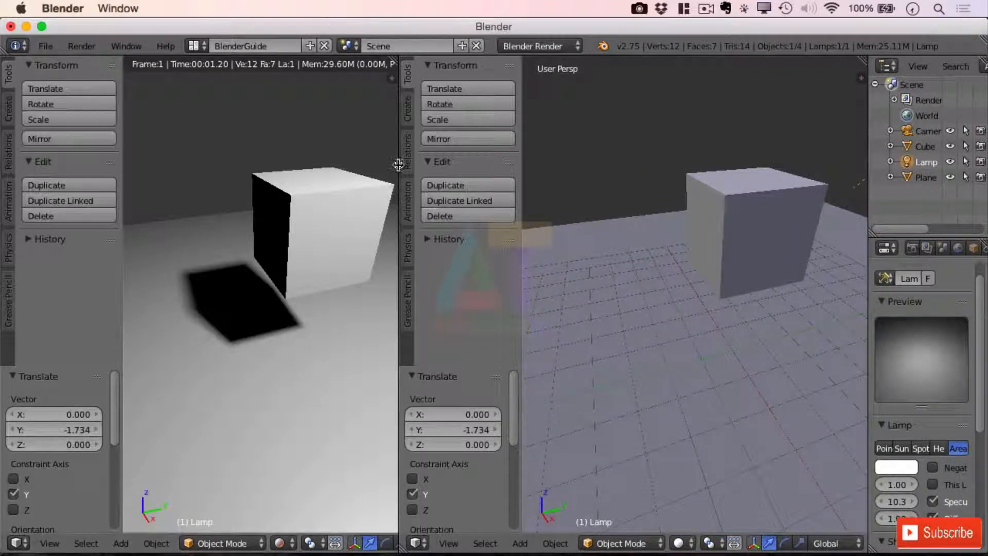
pyautogui.press('t')
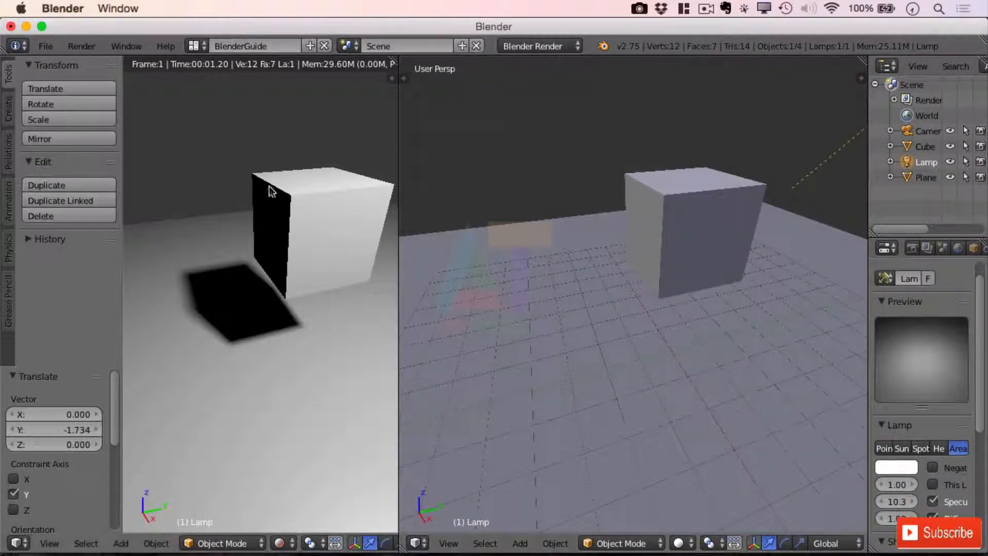
pyautogui.press('t')
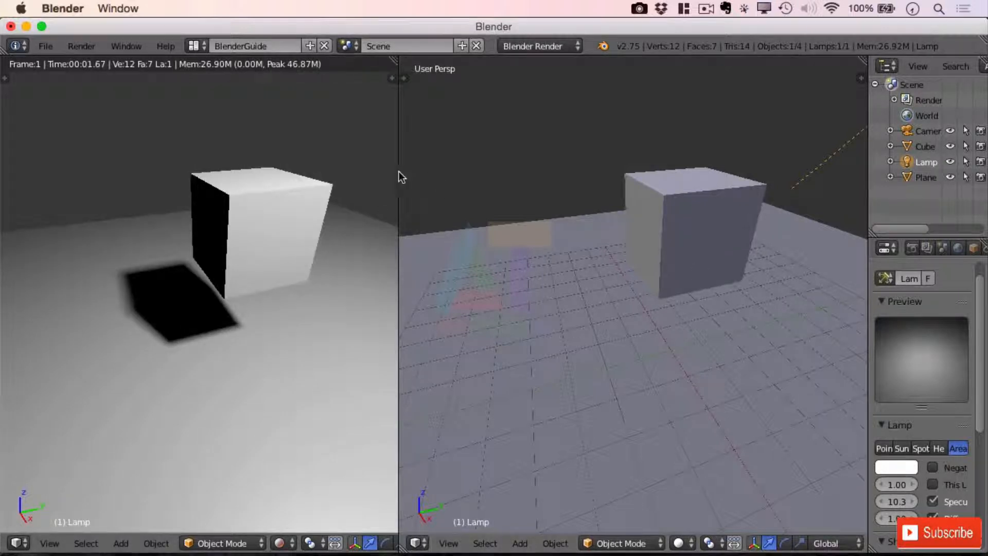
pyautogui.moveTo(397, 175); pyautogui.dragTo(442, 177)
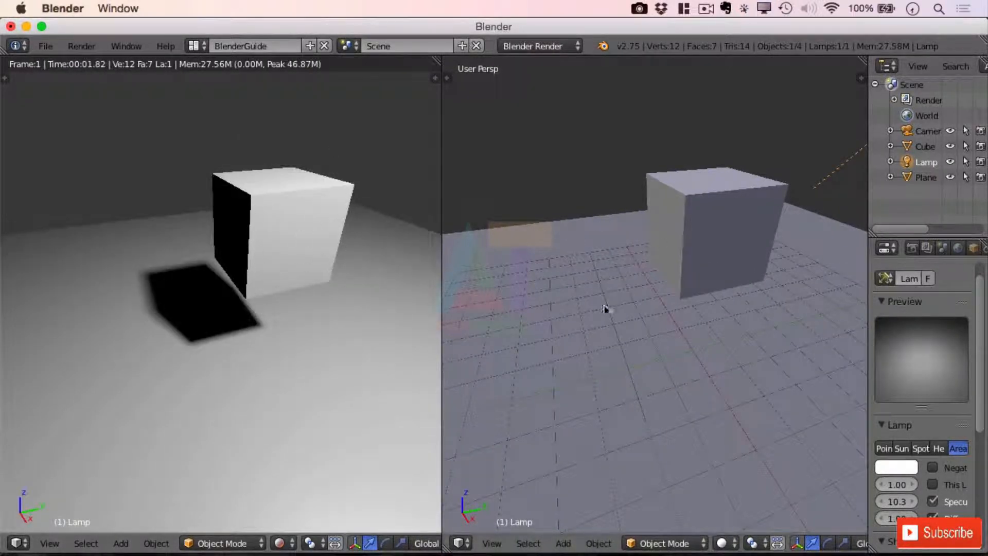
# Move the area lamp freely to a new position behind the cube in the solid-shaded view
pyautogui.keyDown('shift'); pyautogui.moveTo(753, 242); pyautogui.dragTo(792, 302, button='middle'); pyautogui.keyUp('shift')
pyautogui.scroll(-5, 671, 327)
pyautogui.moveTo(772, 319); pyautogui.dragTo(681, 308)
pyautogui.press('g')
pyautogui.click(716, 392)
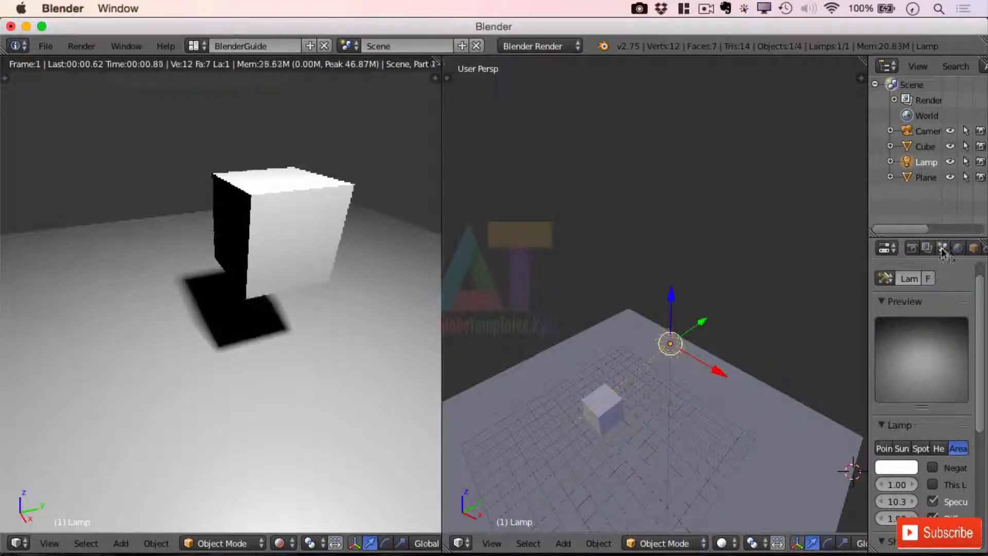
# Change the lamp type to Spot, move it farther from the cube, and raise its energy to 2.47
pyautogui.click(920, 448)
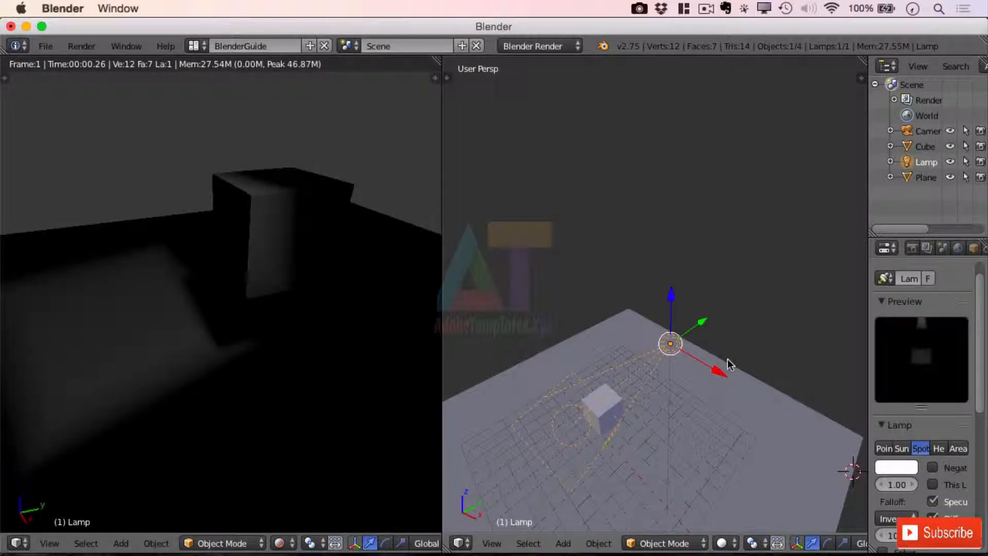
pyautogui.moveTo(720, 379); pyautogui.dragTo(759, 390)
pyautogui.moveTo(738, 341); pyautogui.dragTo(767, 299)
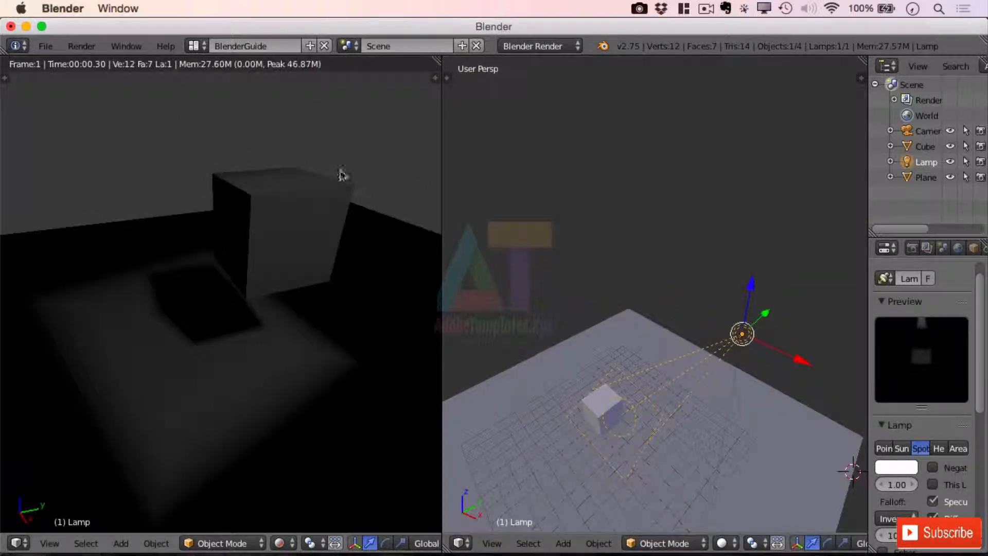
pyautogui.moveTo(897, 485); pyautogui.dragTo(935, 485)
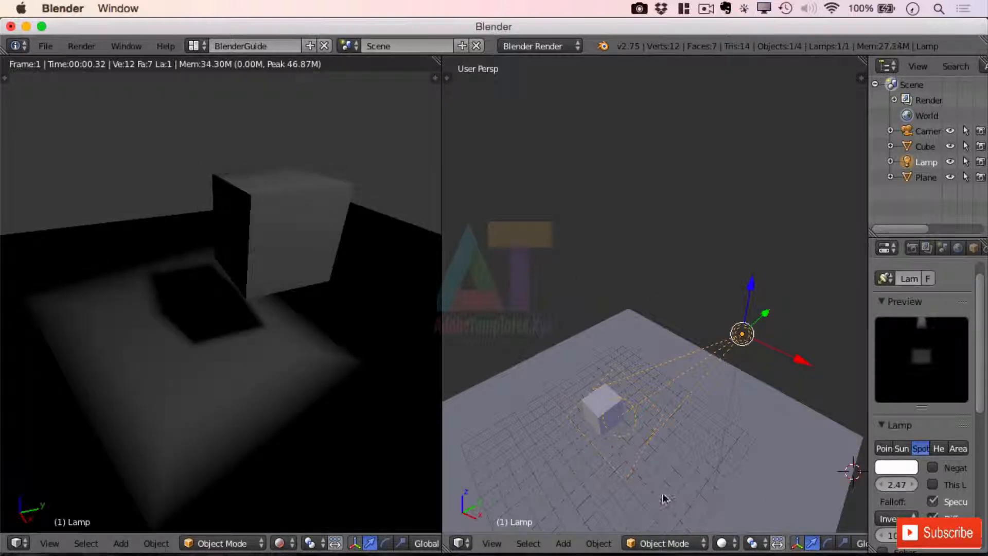
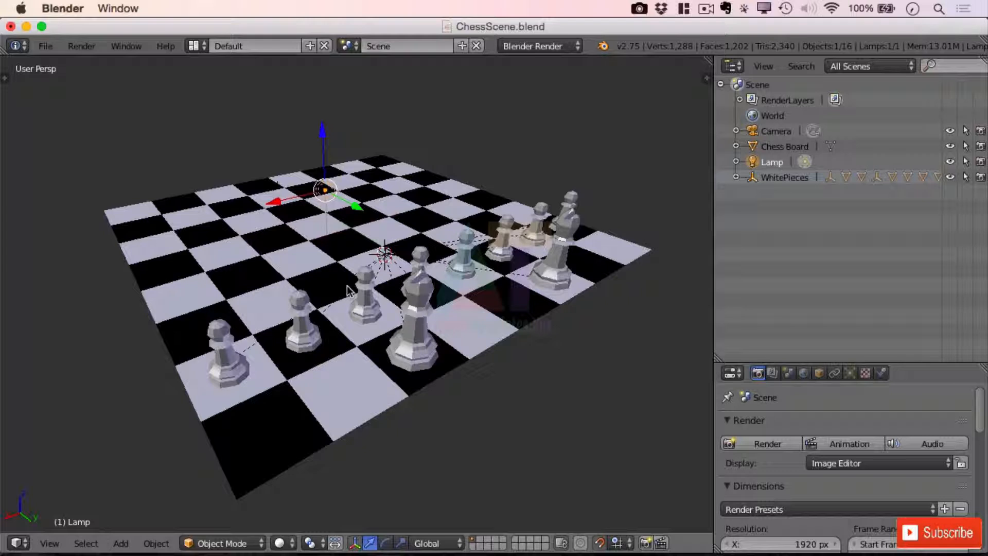
# Display ChessScene.blend in Rendered shading and change its lamp type to Sun
pyautogui.click(281, 543)
pyautogui.click(307, 436)
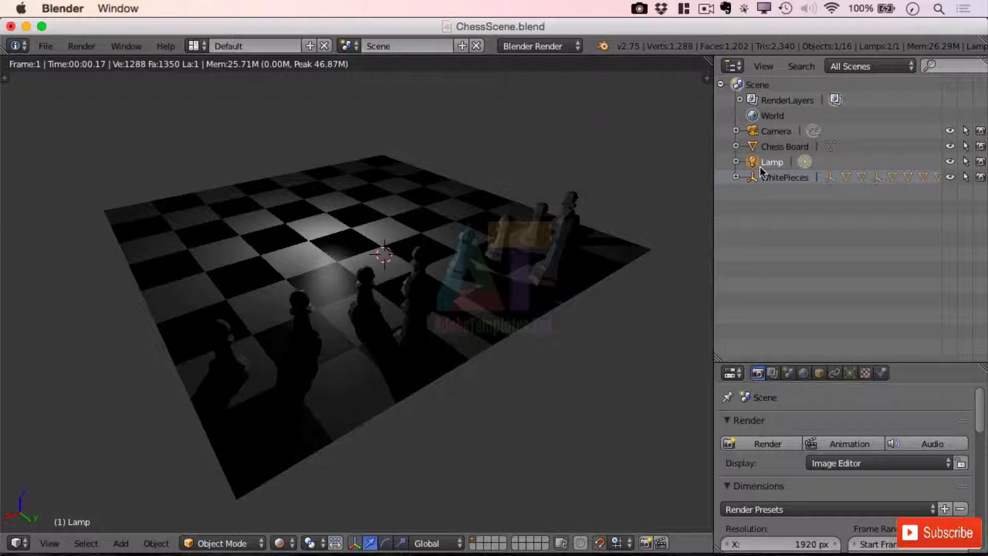
pyautogui.click(849, 372)
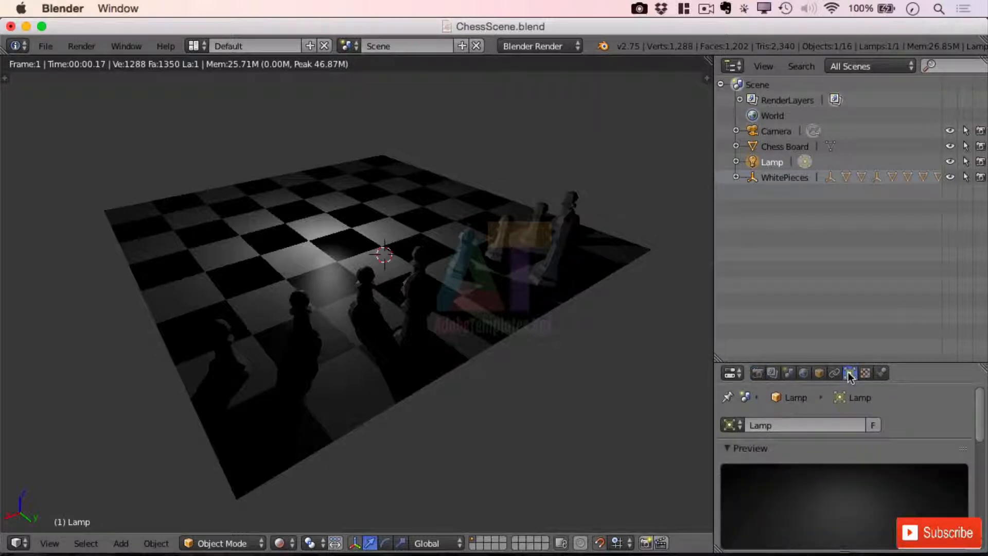
pyautogui.scroll(-5, 832, 443)
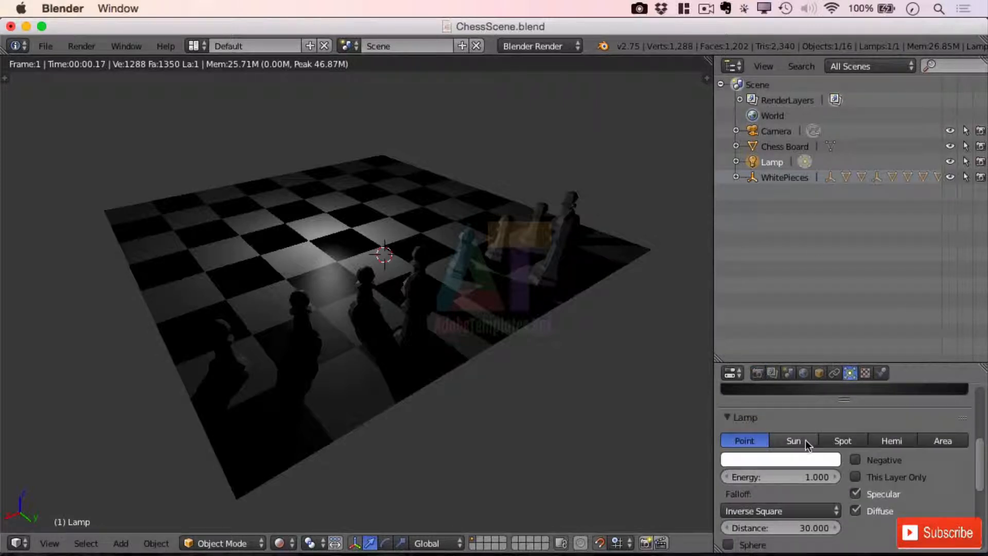
pyautogui.click(804, 440)
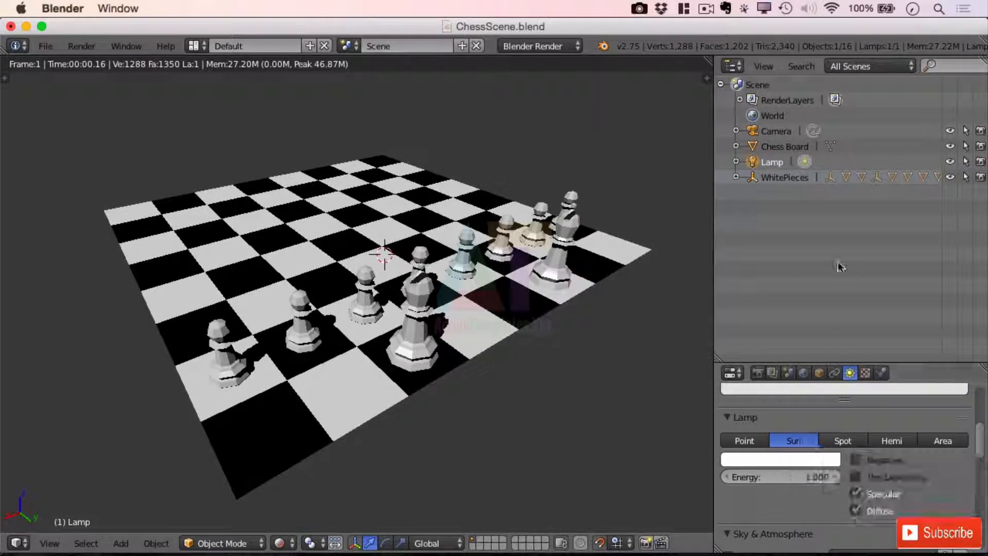
# Duplicate the sun lamp and place the copy away from the original
pyautogui.moveTo(552, 179); pyautogui.dragTo(332, 157, button='middle')
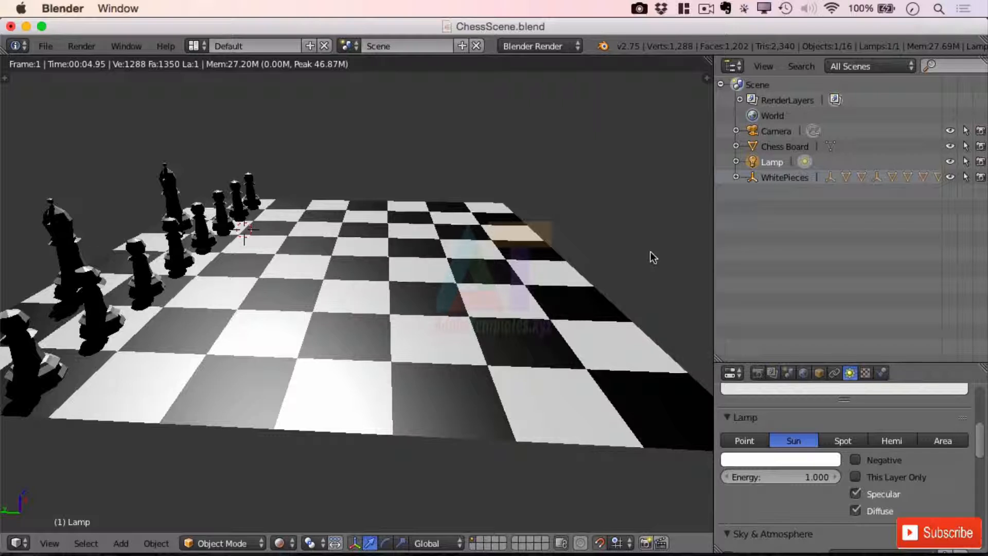
pyautogui.hotkey('shift', 'd')
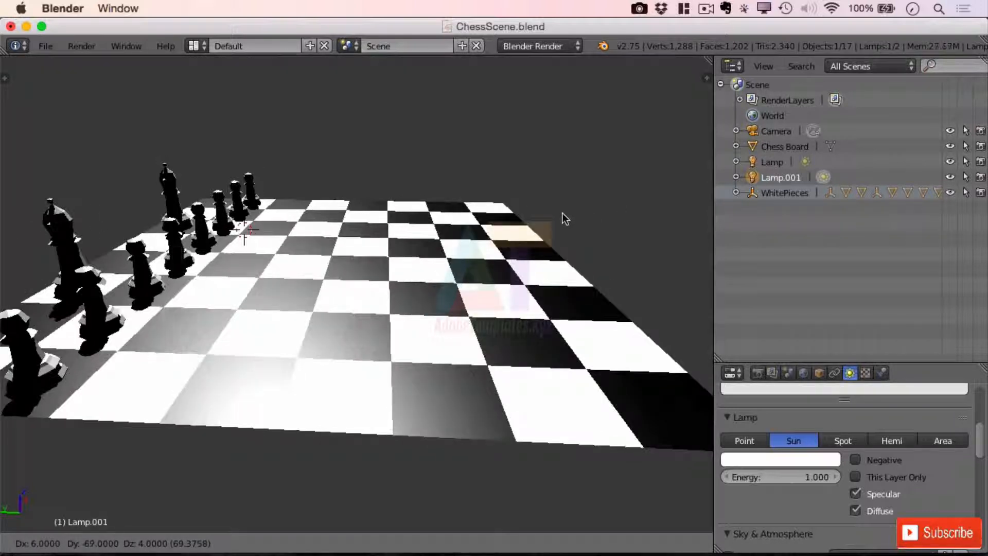
pyautogui.click(587, 273)
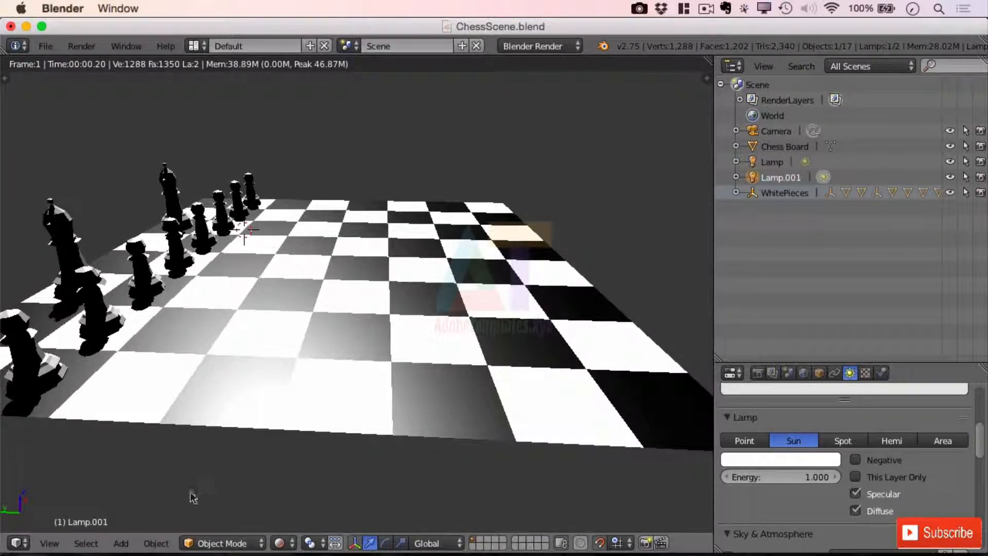
# Rename the original lamp as Sun in the outliner
pyautogui.moveTo(265, 523)
pyautogui.doubleClick(769, 161)
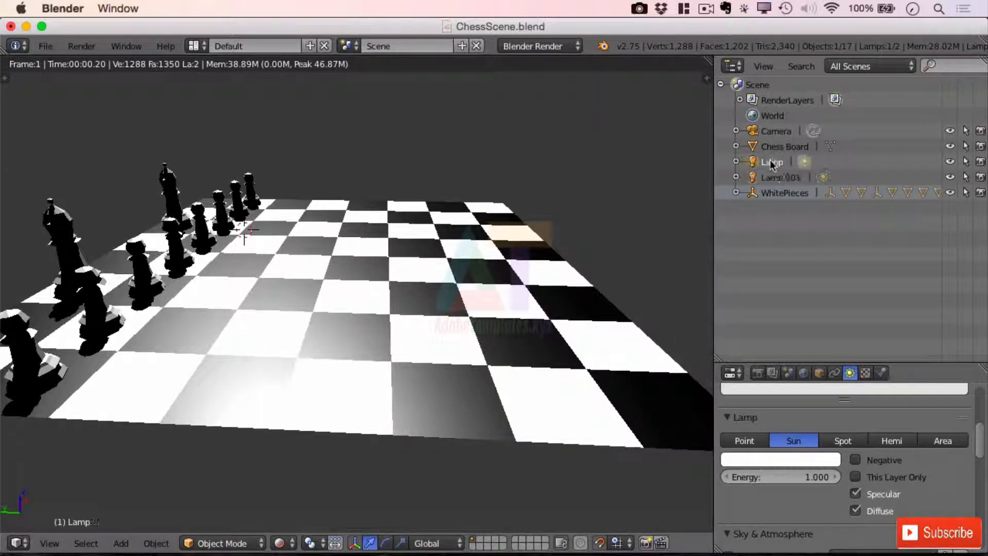
pyautogui.press('BackSpace')
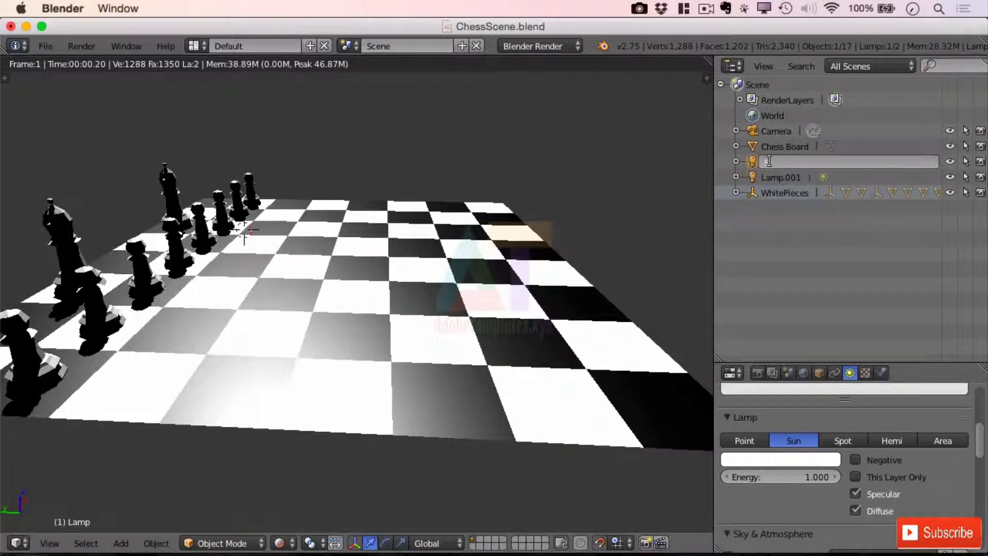
pyautogui.write('Sun')
pyautogui.press('Return')
# Rename the original lamp as Ambient in the outliner
pyautogui.doubleClick(782, 177)
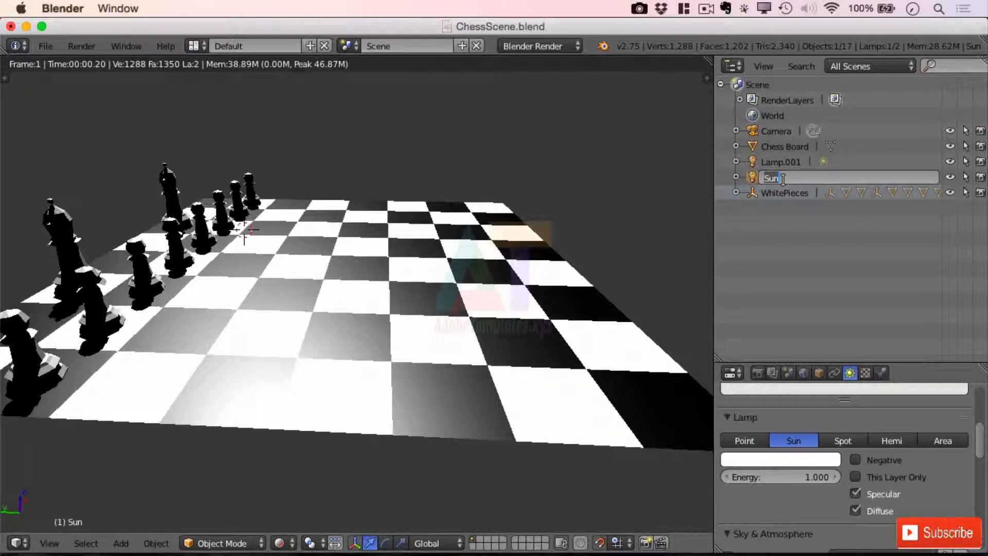
pyautogui.write('Ambient')
pyautogui.press('Return')
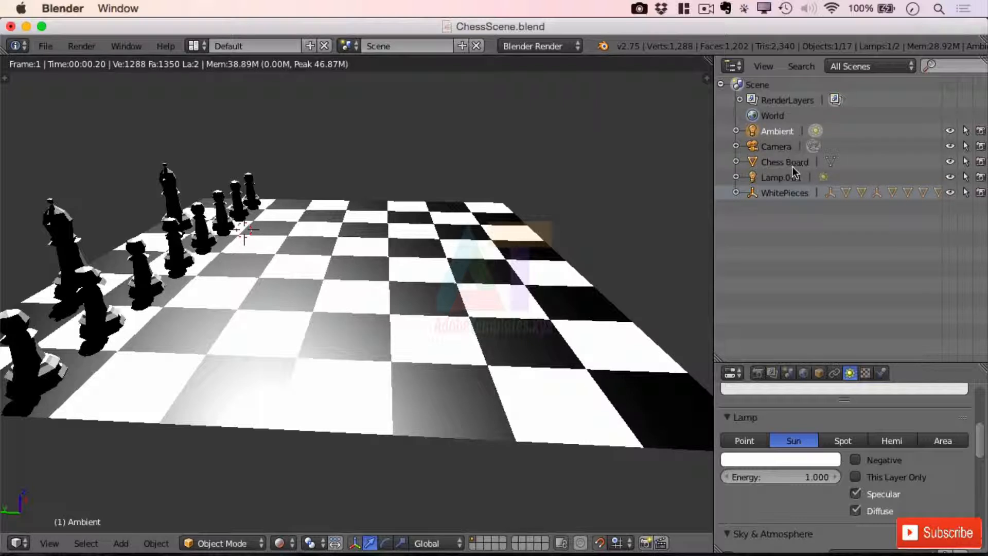
# Rename the duplicated lamp Lamp.001 as Sun
pyautogui.click(792, 175)
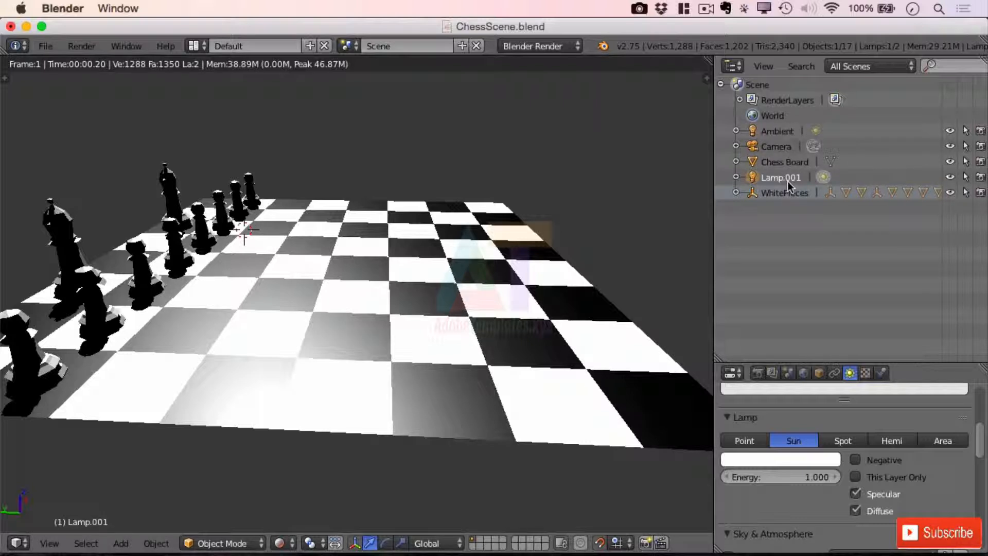
pyautogui.doubleClick(788, 179)
pyautogui.write('S')
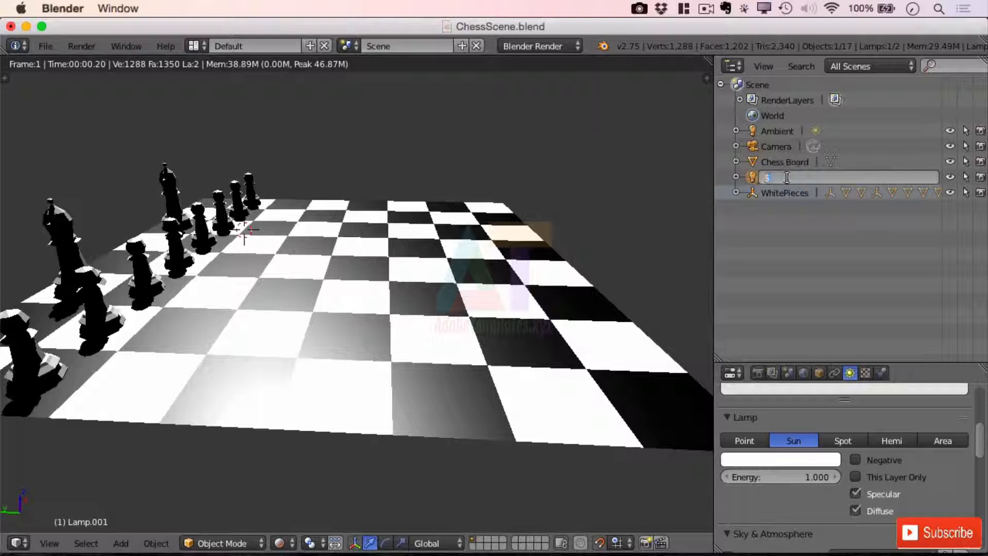
pyautogui.write('un')
pyautogui.press('Return')
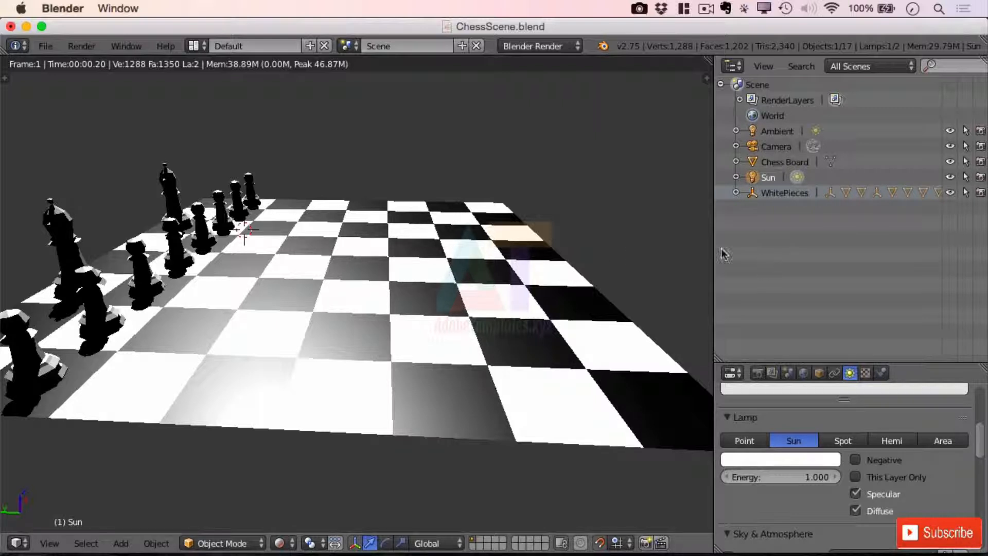
# Add an empty object to the chess scene and rename it Lighten
pyautogui.click(757, 129)
pyautogui.click(61, 541)
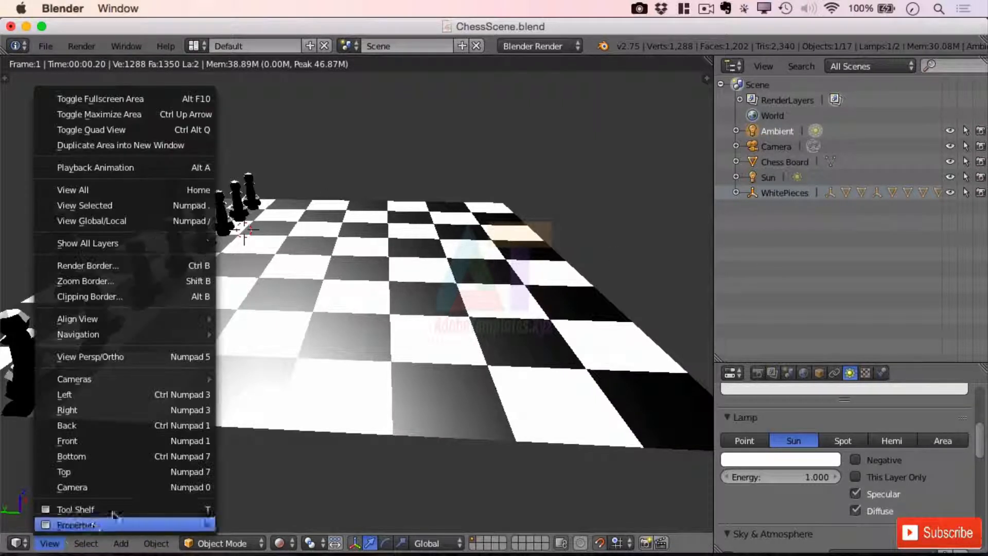
pyautogui.moveTo(87, 544)
pyautogui.moveTo(121, 543)
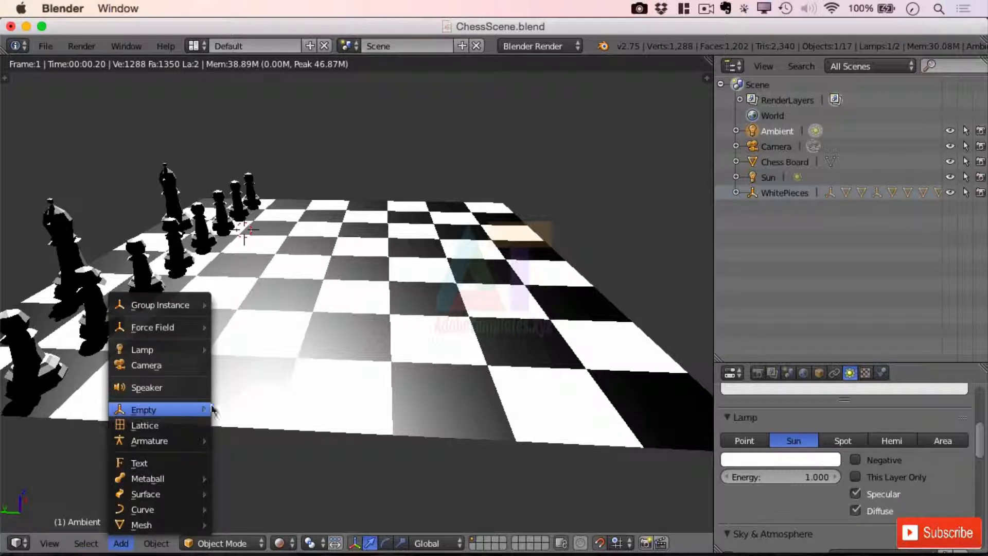
pyautogui.moveTo(195, 409)
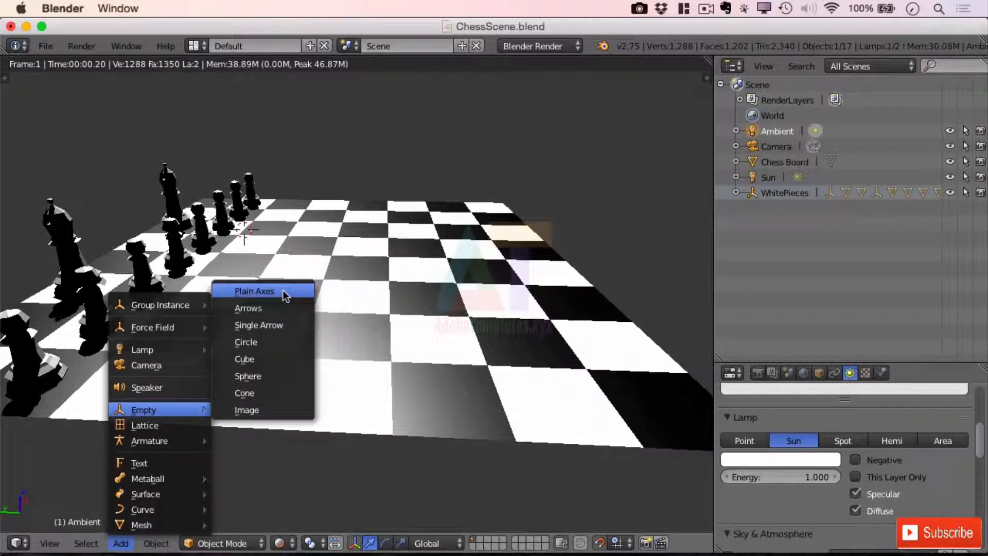
pyautogui.click(283, 375)
pyautogui.doubleClick(774, 178)
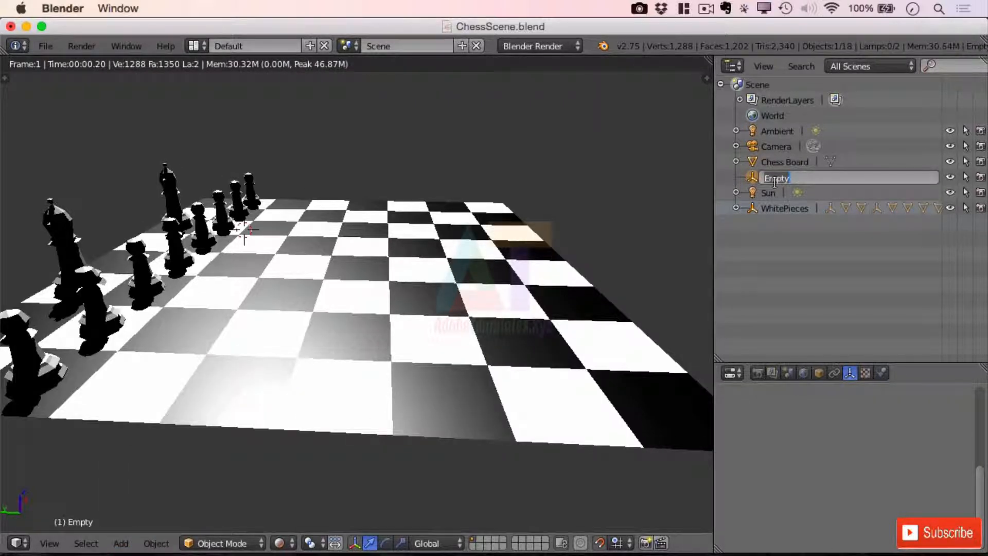
pyautogui.write('Lighten')
pyautogui.press('Return')
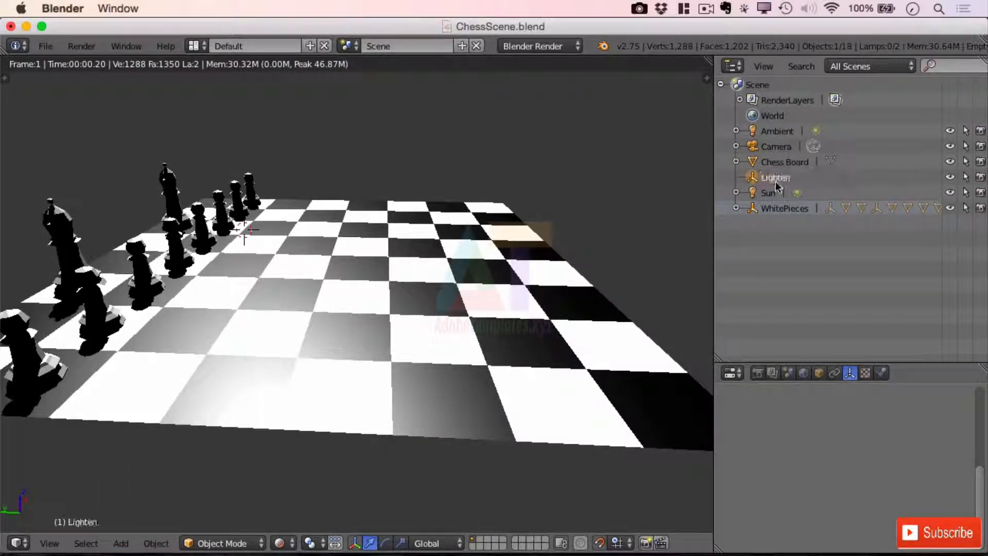
# Parent the Sun and Ambient lamps to the Lighten empty
pyautogui.click(767, 193)
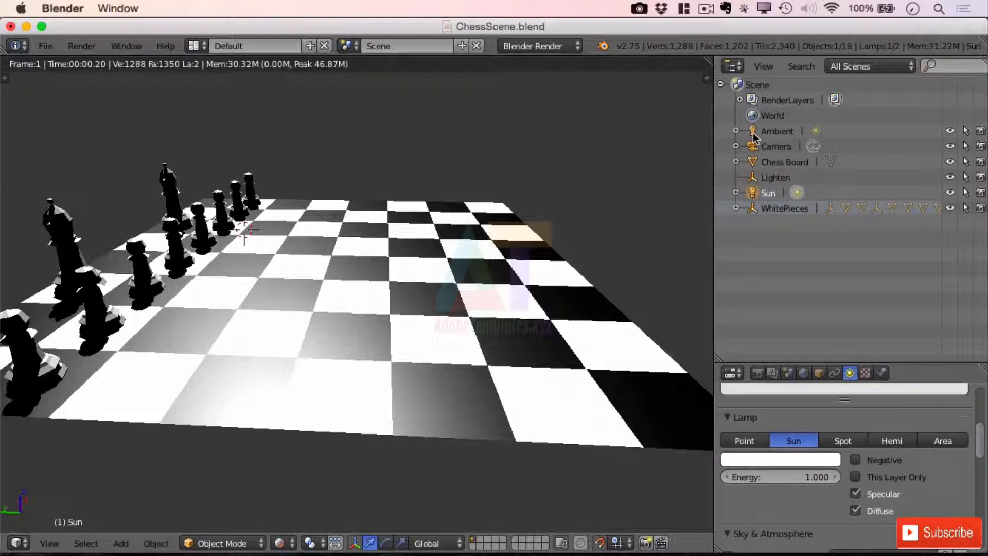
pyautogui.keyDown('ctrl'); pyautogui.click(752, 131); pyautogui.keyUp('ctrl')
pyautogui.keyDown('ctrl'); pyautogui.click(767, 177); pyautogui.keyUp('ctrl')
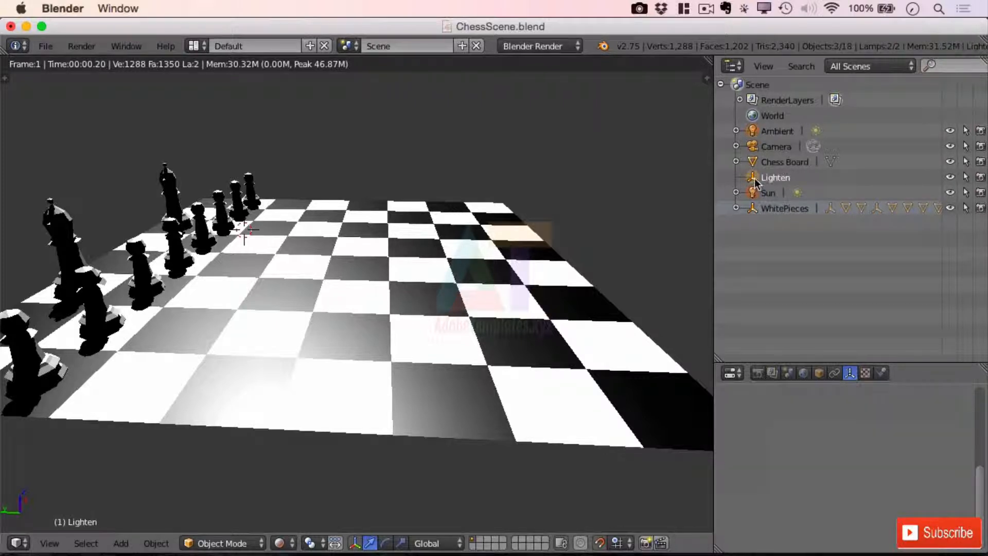
pyautogui.hotkey('ctrl', 'p')
pyautogui.click(363, 201)
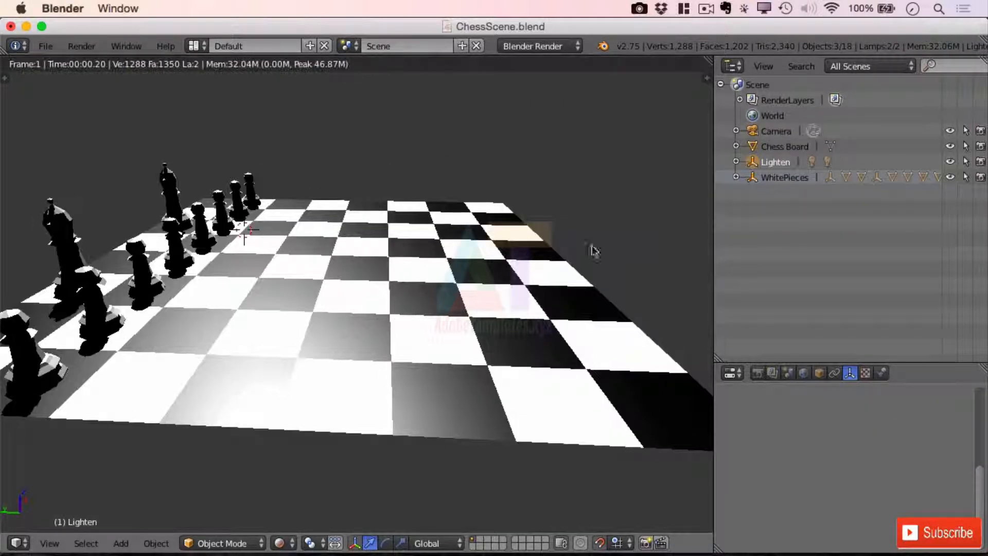
# Rename the parent empty of the two lamps as Lighting
pyautogui.doubleClick(786, 164)
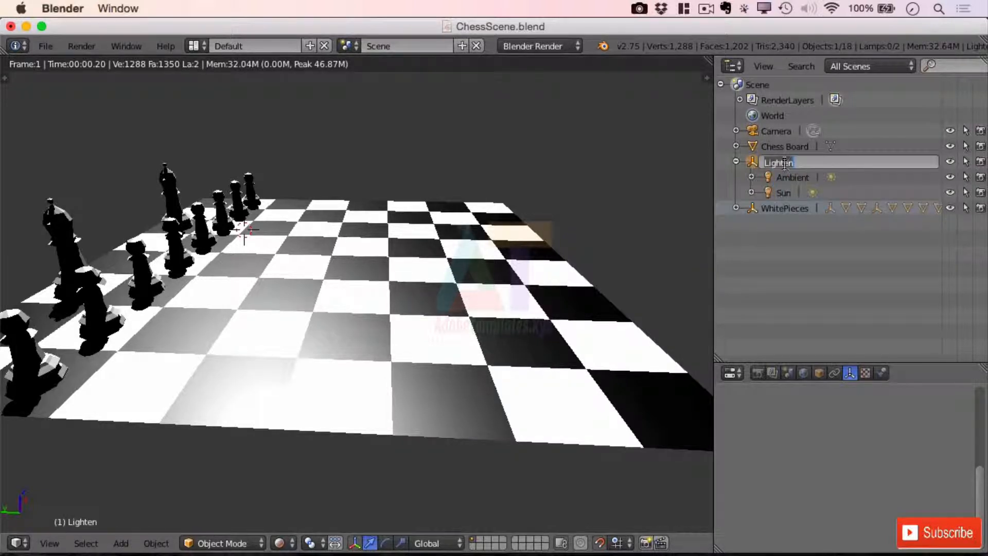
pyautogui.write('ing')
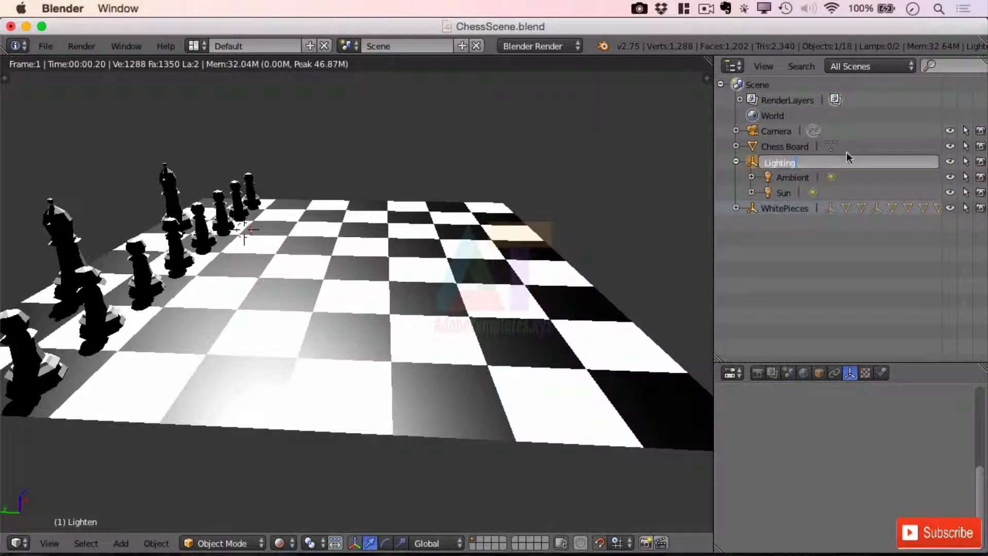
pyautogui.press('Return')
# Change the Ambient lamp's type to Hemi
pyautogui.click(793, 177)
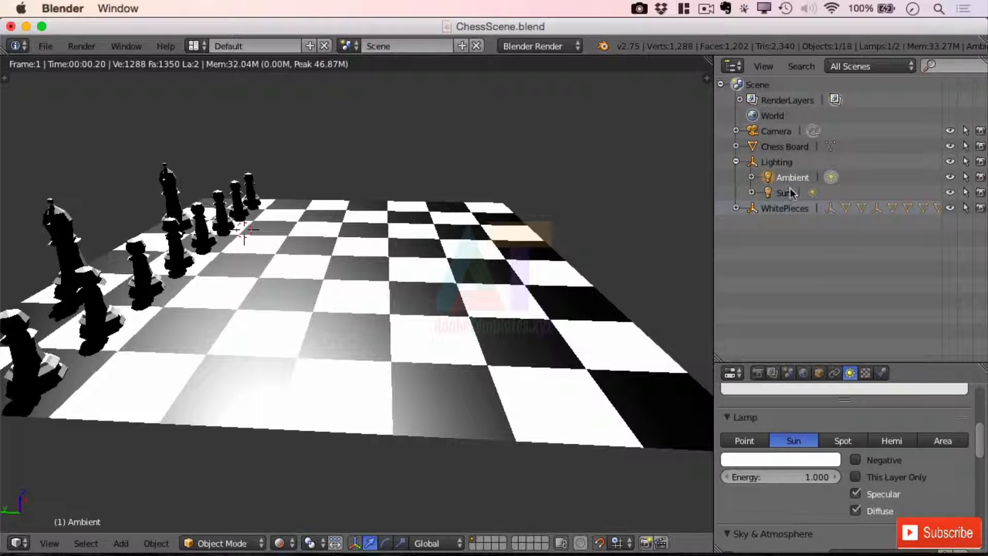
pyautogui.click(789, 191)
pyautogui.click(794, 178)
pyautogui.click(891, 441)
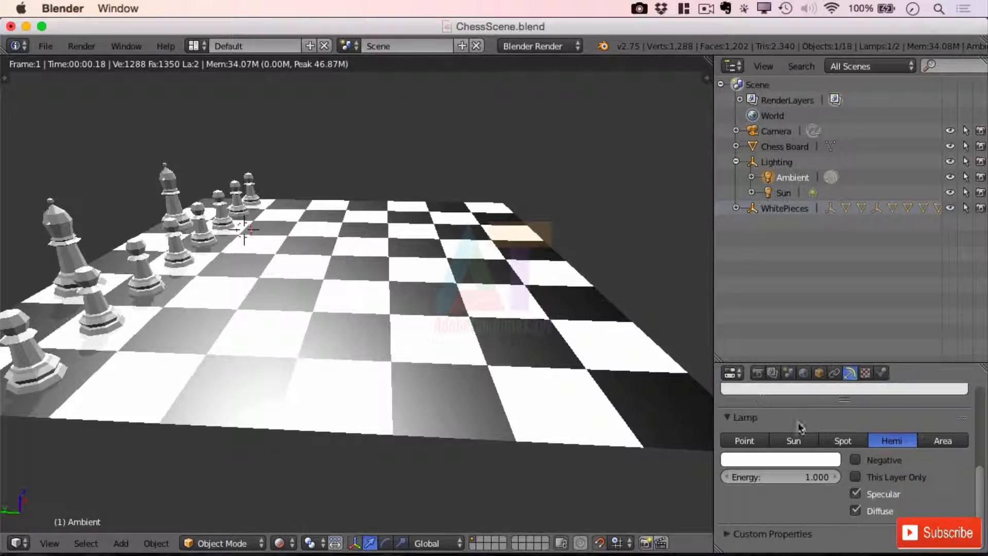
# Lower the Ambient lamp's energy to 0.290
pyautogui.moveTo(246, 297); pyautogui.dragTo(277, 360, button='middle')
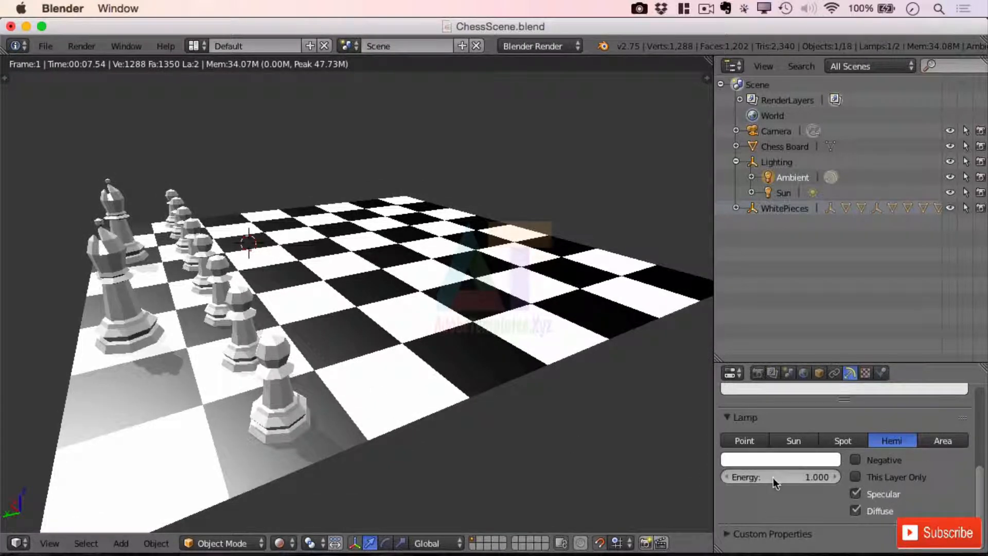
pyautogui.moveTo(776, 482); pyautogui.dragTo(741, 477)
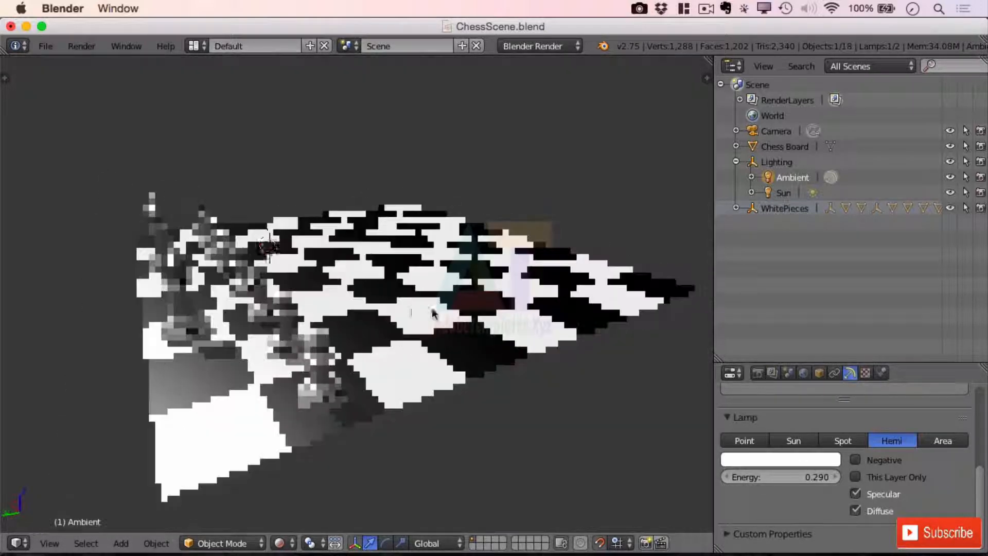
pyautogui.scroll(4, 190, 270)
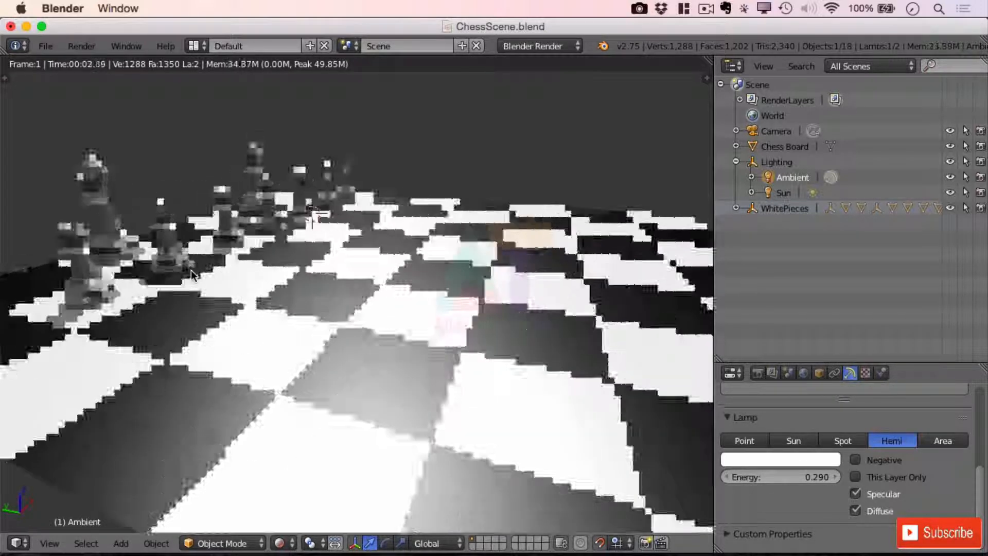
pyautogui.keyDown('shift'); pyautogui.moveTo(289, 287); pyautogui.dragTo(425, 287, button='middle'); pyautogui.keyUp('shift')
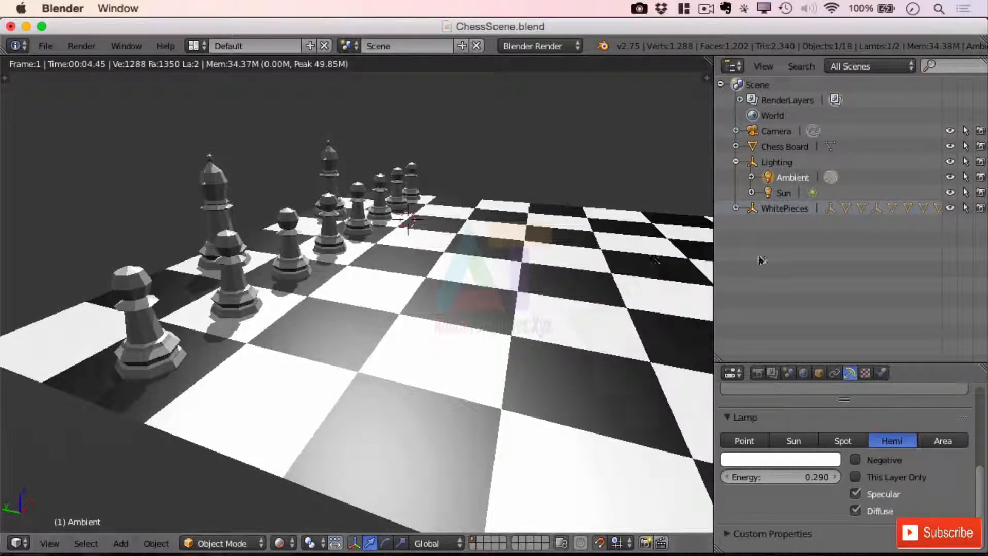
# Select the Sun lamp and split the 3D viewport into two side-by-side views, one rendered and one in solid shading
pyautogui.click(780, 193)
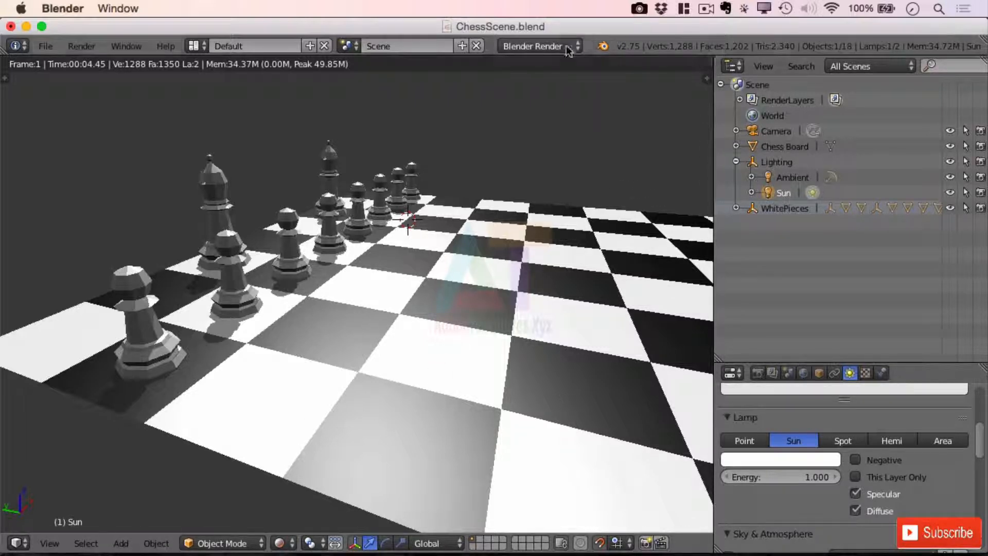
pyautogui.moveTo(709, 61); pyautogui.dragTo(371, 120)
pyautogui.scroll(-3, 555, 346)
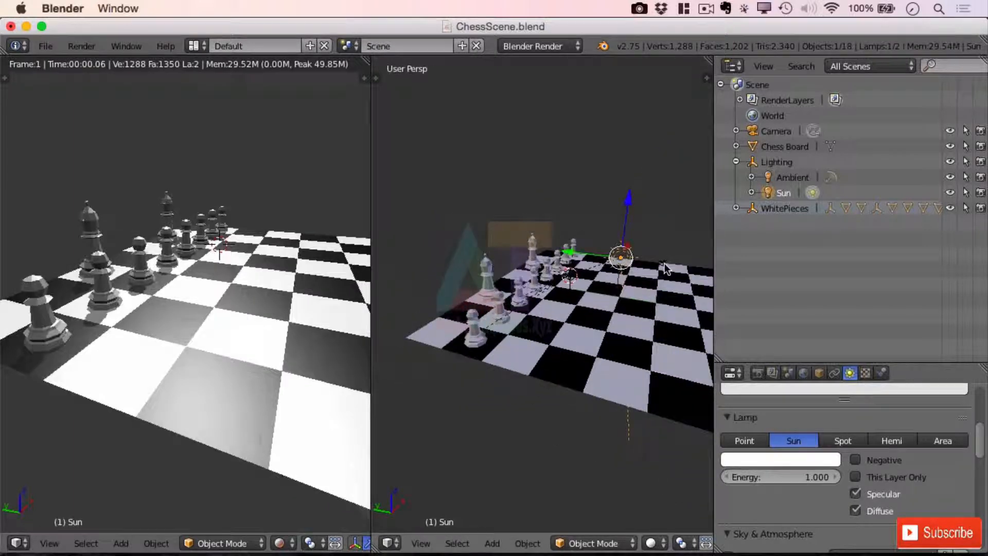
pyautogui.moveTo(610, 216); pyautogui.dragTo(666, 309, button='middle')
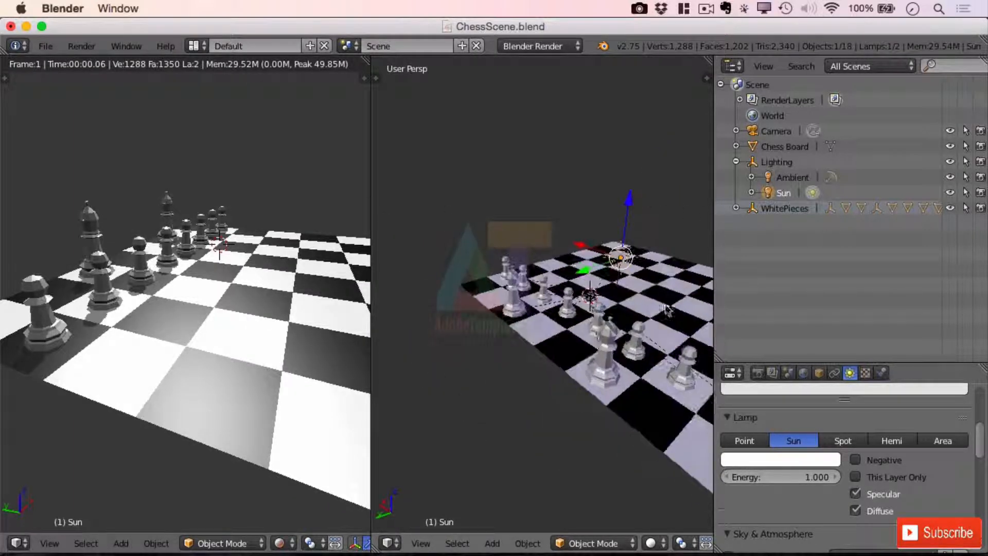
# Move the Sun lamp off the board behind the white pieces and rotate it to point across the board
pyautogui.press('g')
pyautogui.click(397, 304)
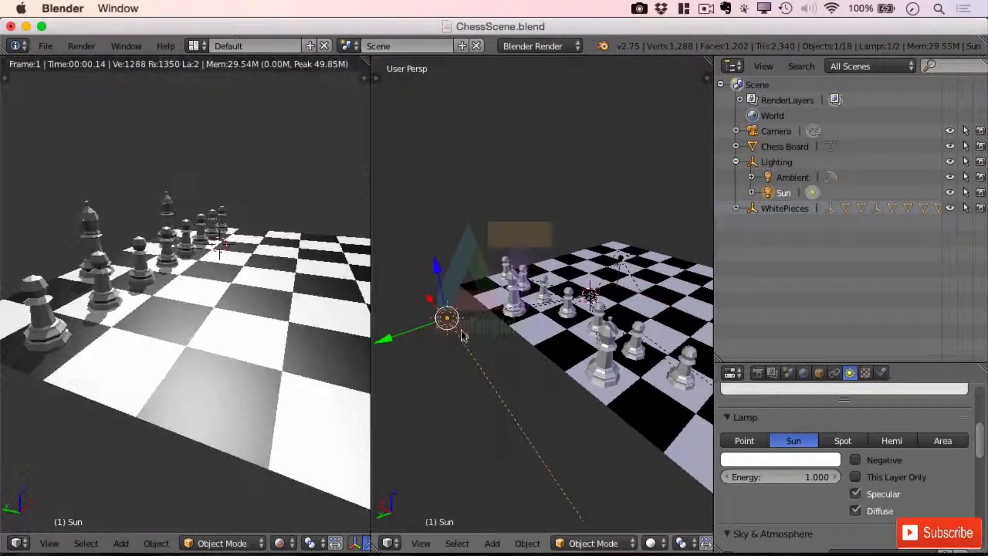
pyautogui.press('r')
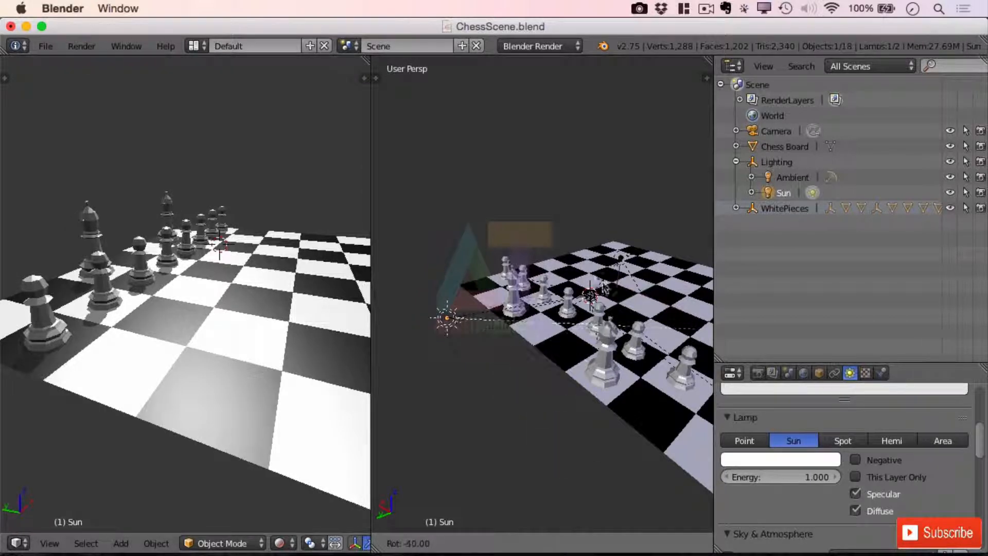
pyautogui.click(602, 287)
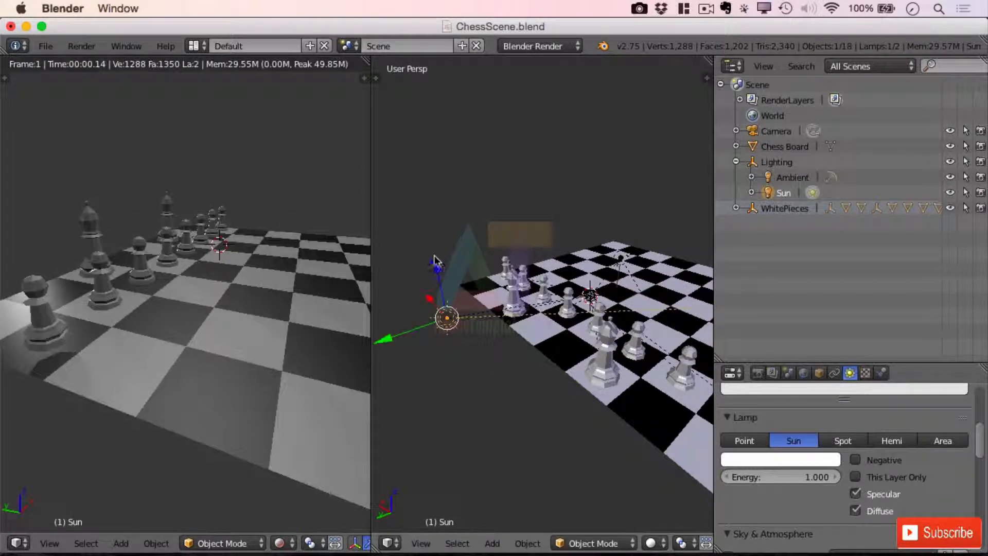
# Raise the Sun lamp high above the board and rotate it to point diagonally down at the pieces
pyautogui.moveTo(439, 268); pyautogui.dragTo(421, 85)
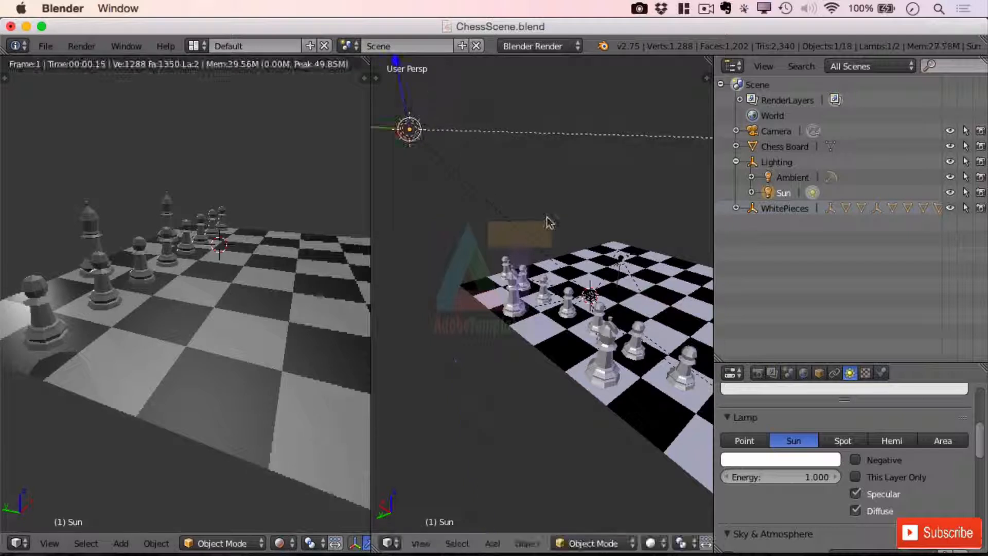
pyautogui.press('r')
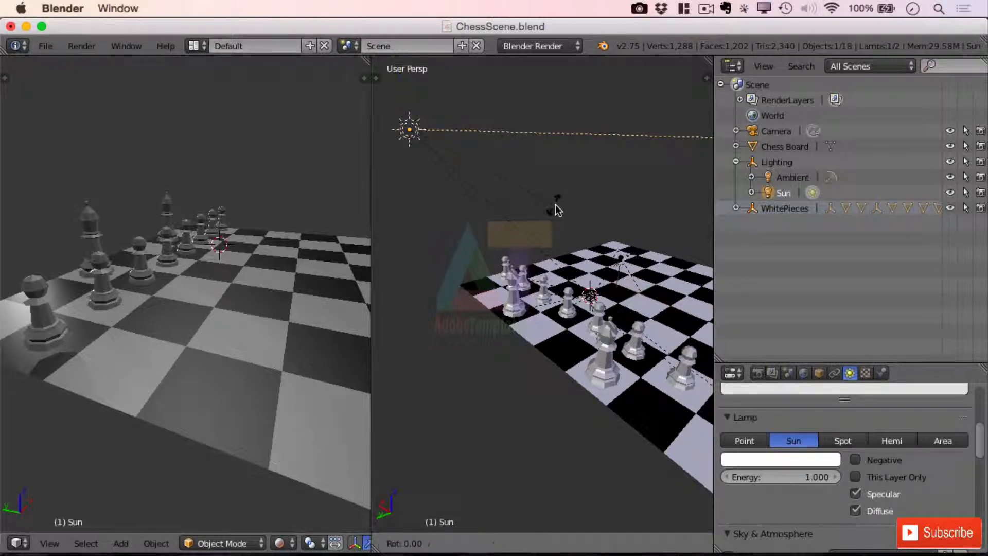
pyautogui.click(494, 297)
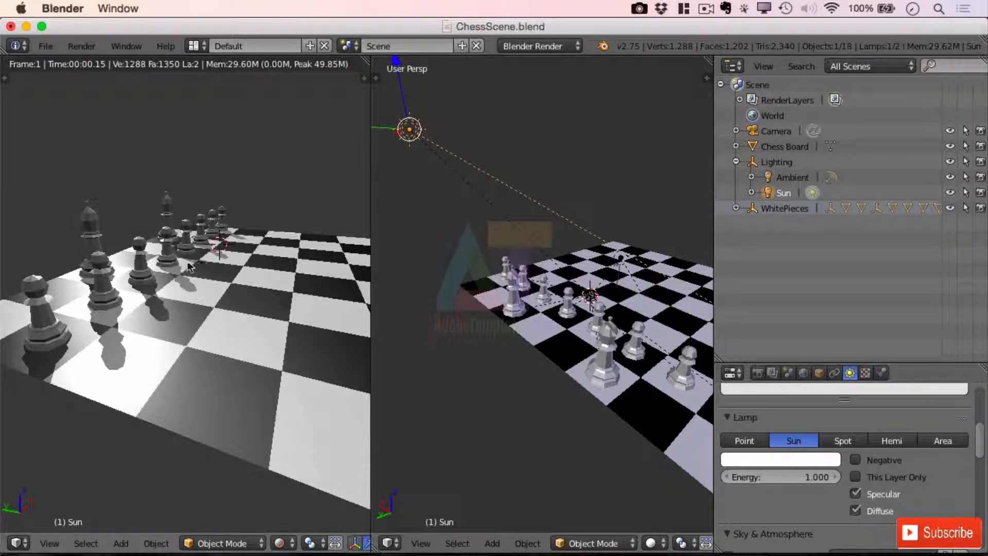
# Examine the lighting and shadows on the white pieces from several angles in the rendered view, including one pawn up close
pyautogui.scroll(-8, 293, 288)
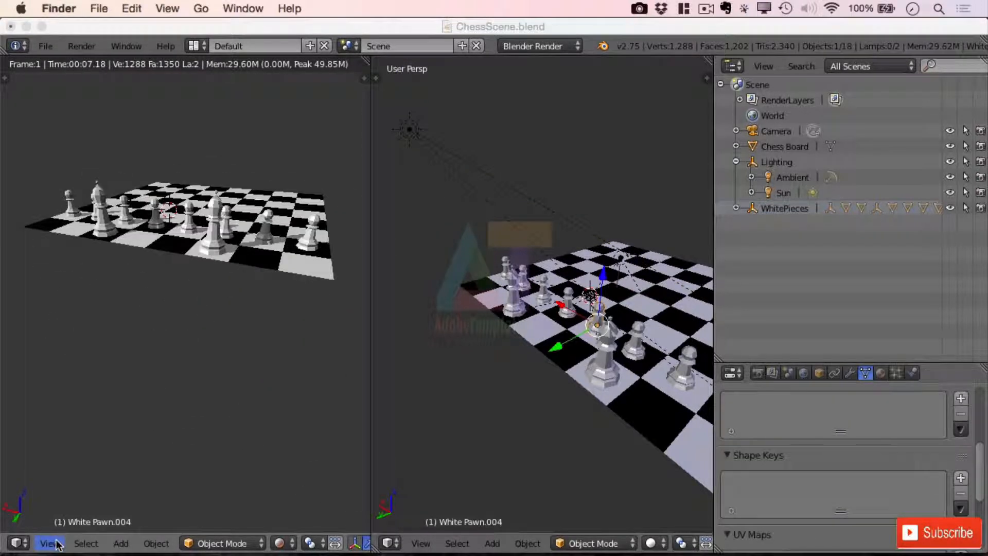
pyautogui.click(57, 544)
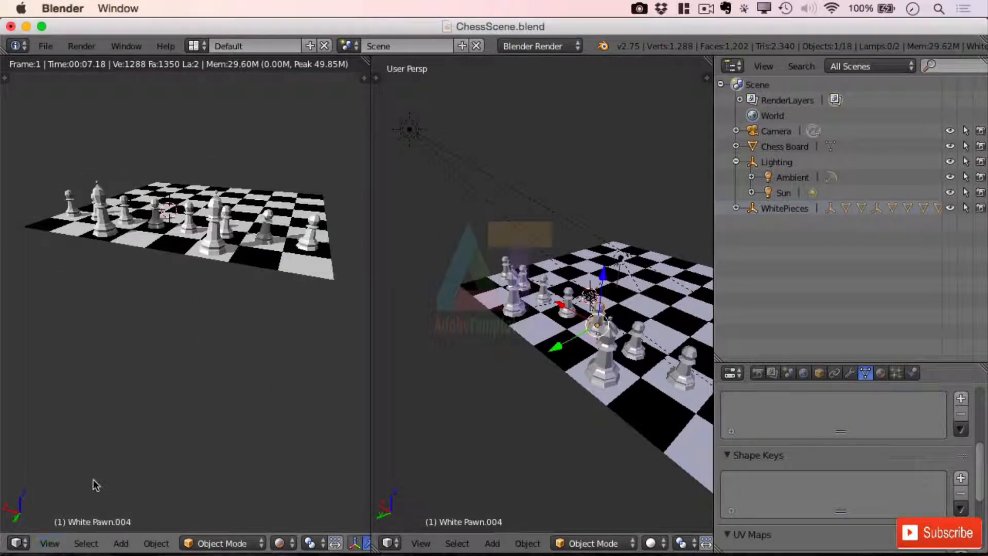
pyautogui.click(54, 543)
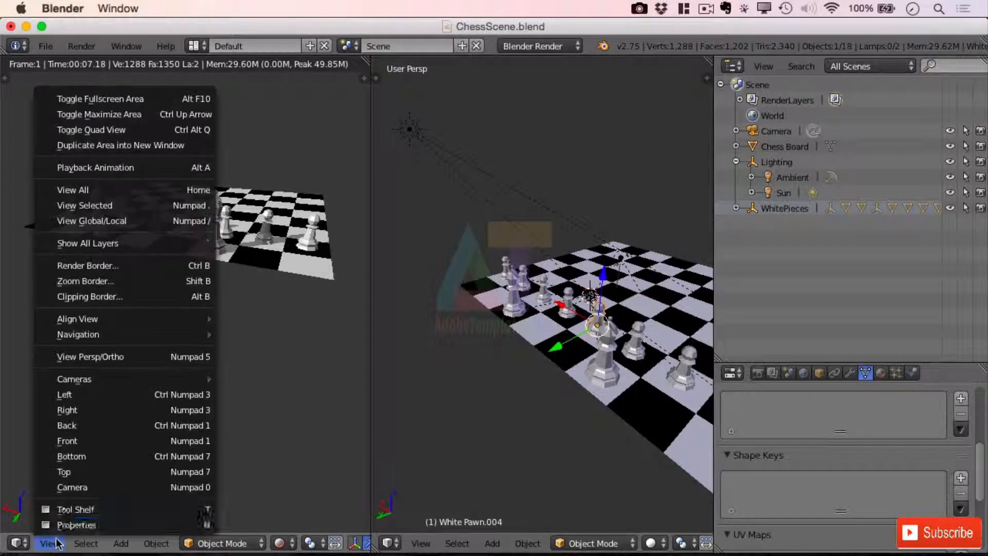
pyautogui.click(129, 190)
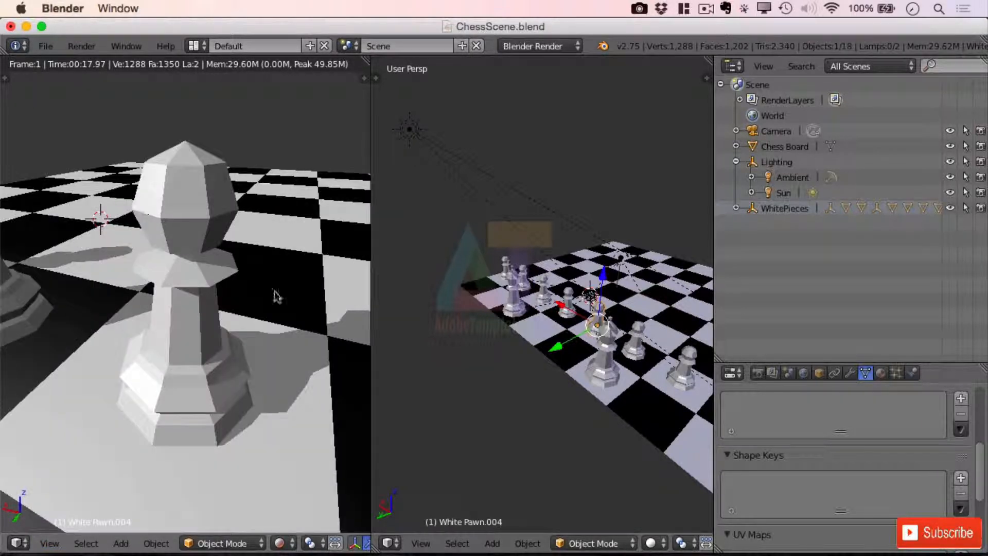
pyautogui.scroll(-10, 276, 295)
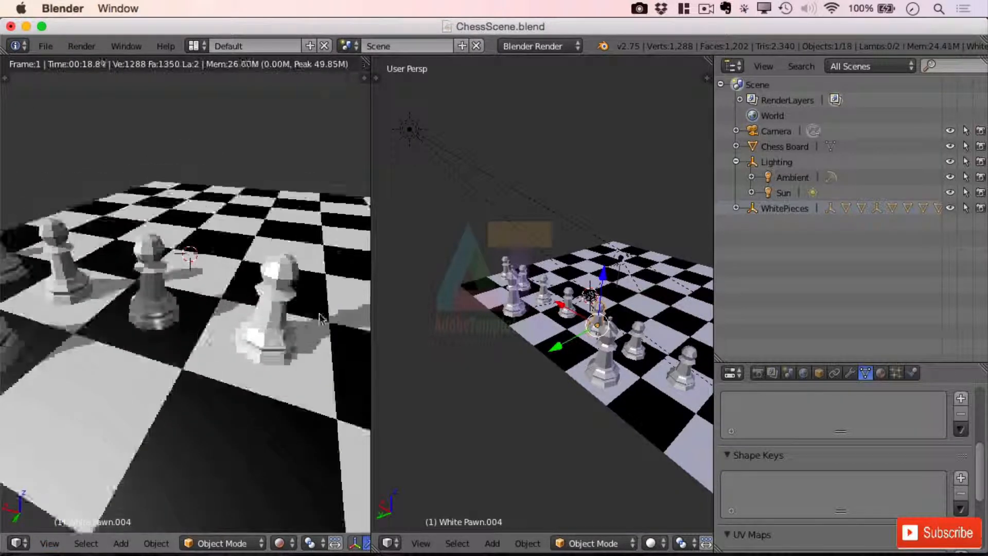
pyautogui.scroll(10, 169, 280)
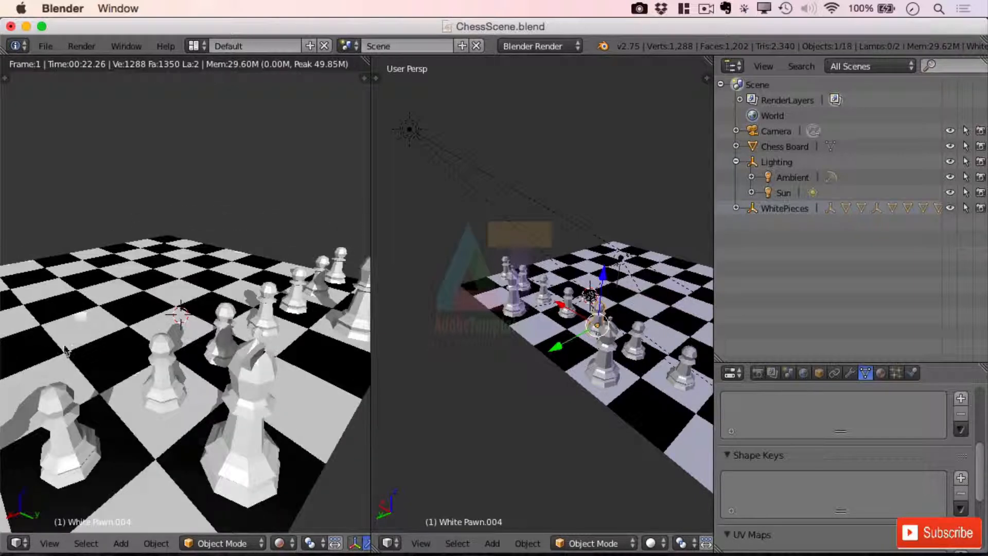
pyautogui.moveTo(67, 348); pyautogui.dragTo(39, 332, button='middle')
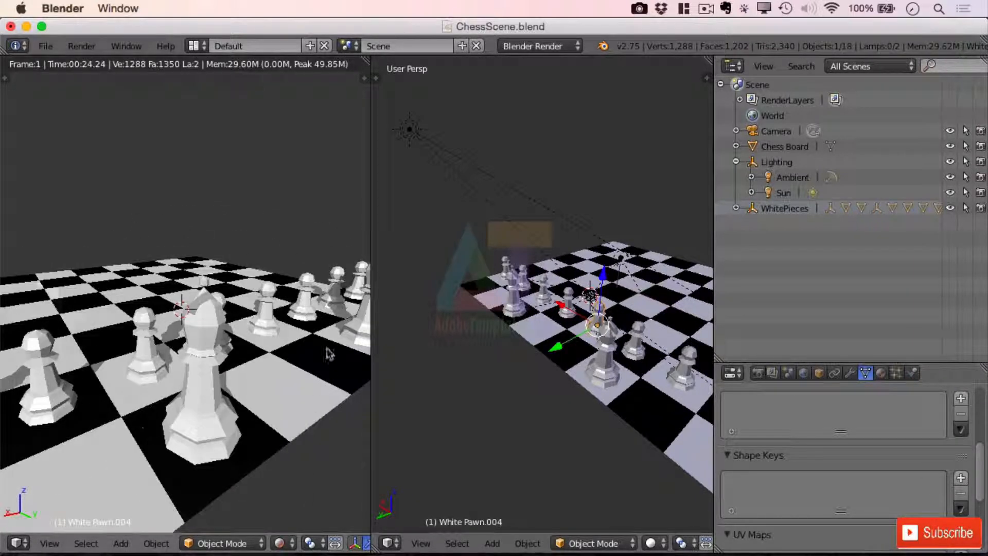
pyautogui.moveTo(293, 360); pyautogui.dragTo(219, 357, button='middle')
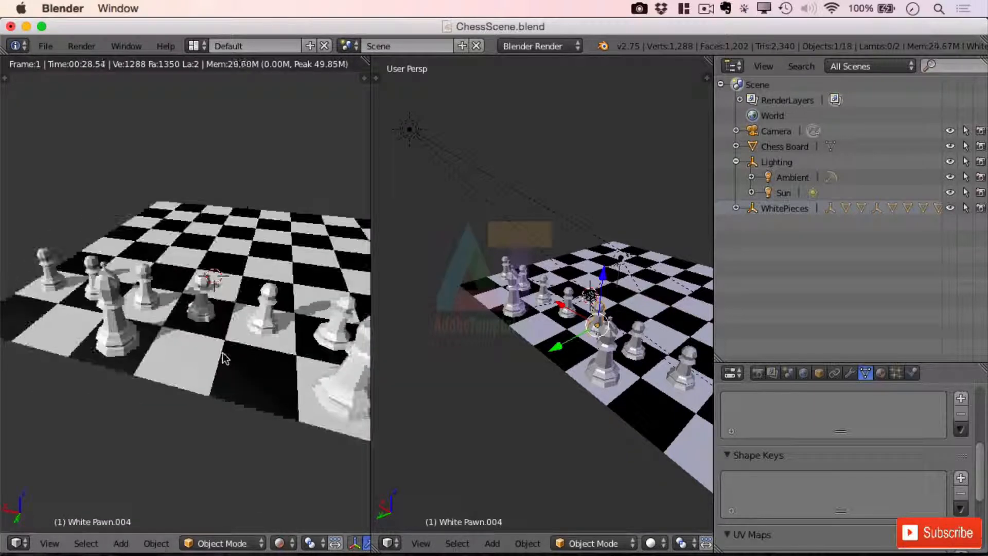